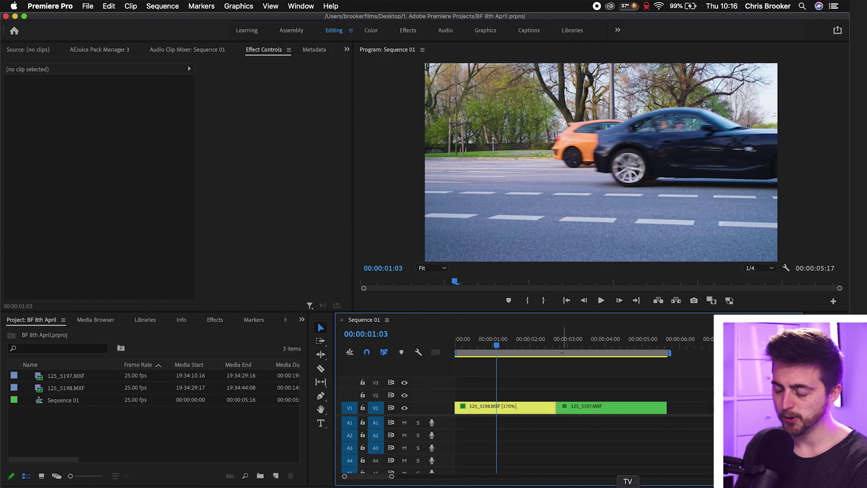
Scrub and play through the cut from road clip 125_5198.MXF to lake clip 125_5197.MXF
mouse_move(491, 345)
mouse_down()
mouse_move(517, 344)
mouse_move(499, 345)
mouse_up()
key(space)
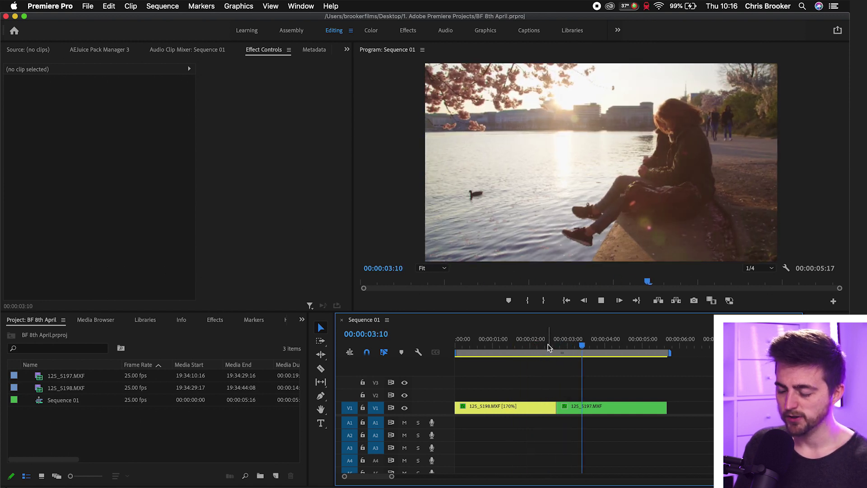
click(461, 345)
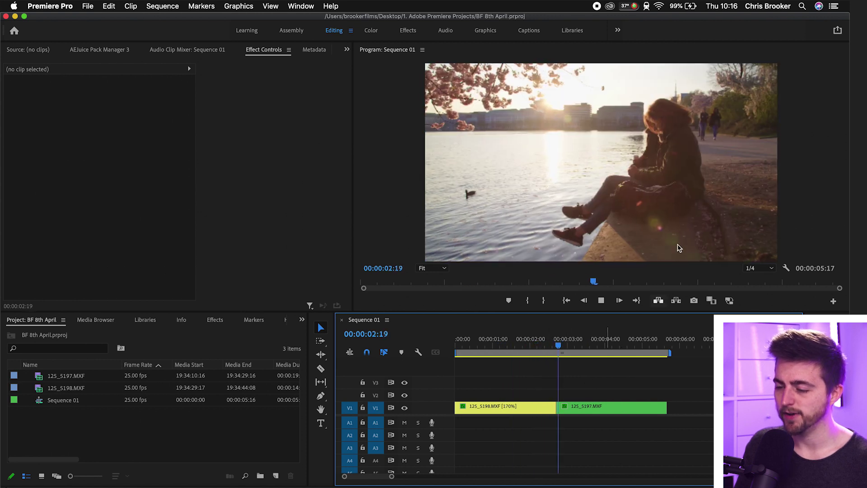
drag(573, 351, 509, 353)
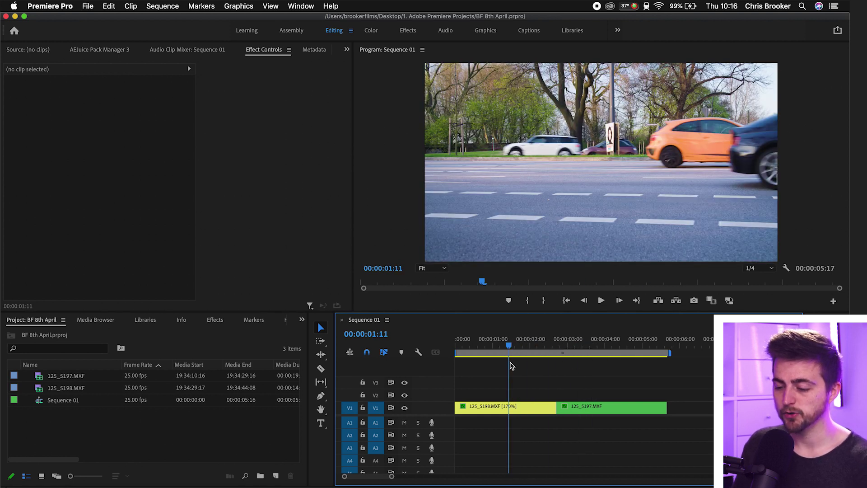
key(space)
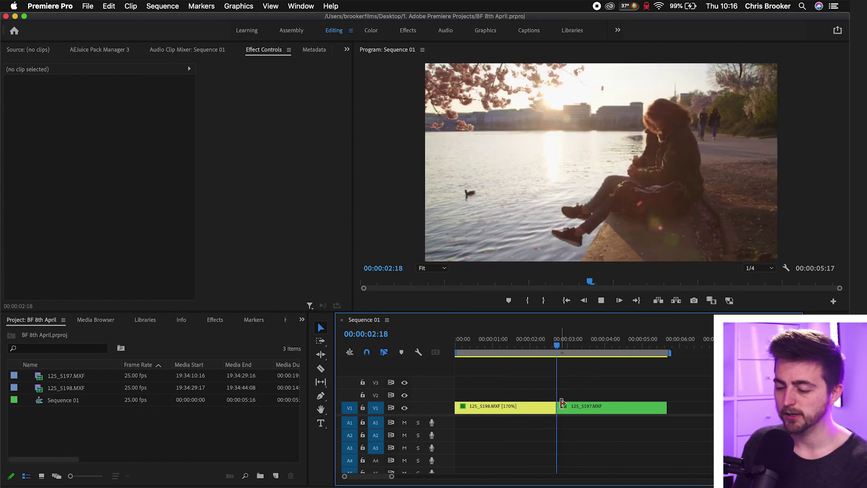
key(space)
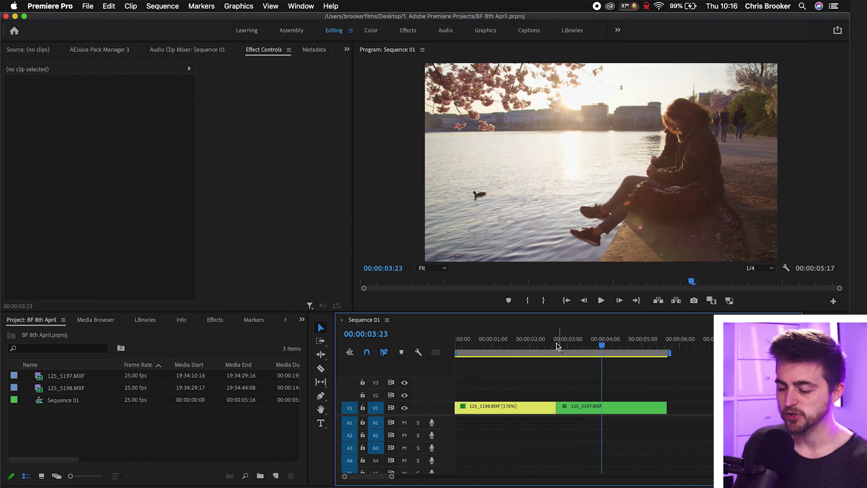
Move the lake clip later, then ripple-delete the gap so it follows the road clip
drag(576, 407, 621, 408)
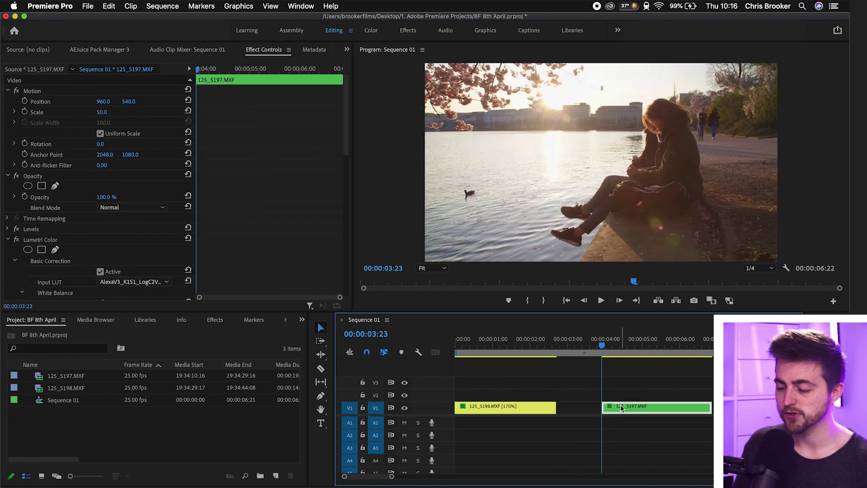
click(583, 408)
key(Delete)
Scrub and play back across the cut to check the join
click(548, 345)
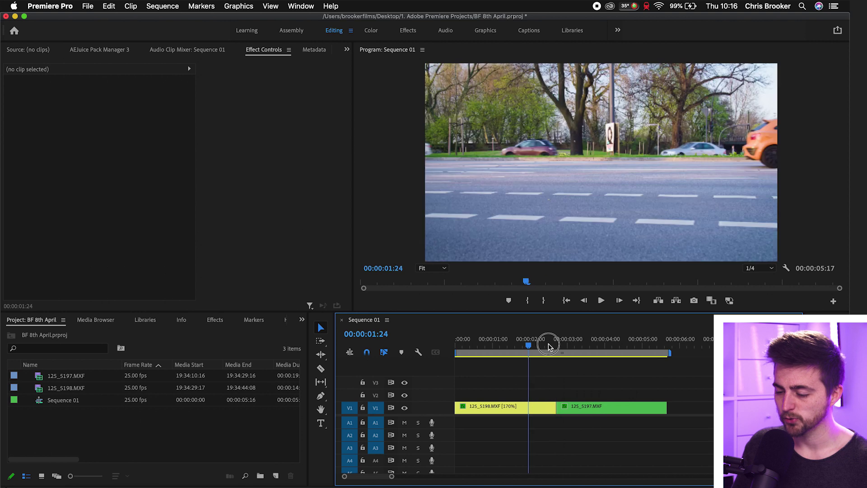
mouse_move(548, 345)
mouse_down()
mouse_move(562, 346)
mouse_move(545, 347)
mouse_up()
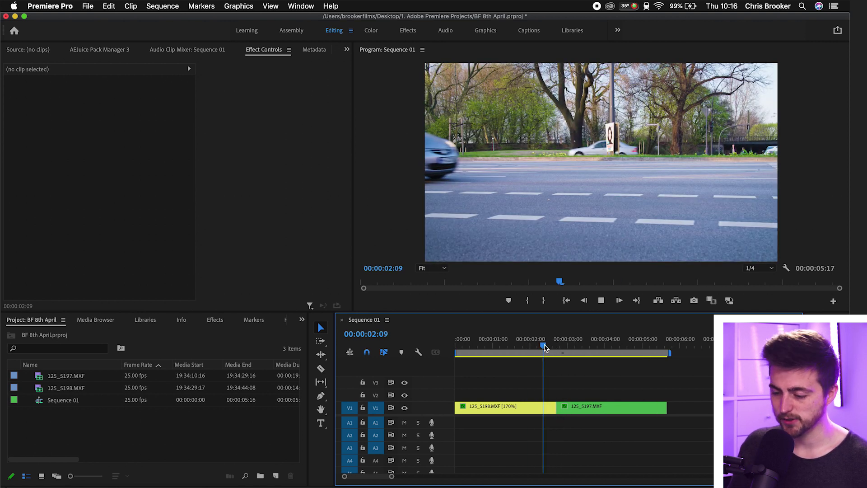
key(space)
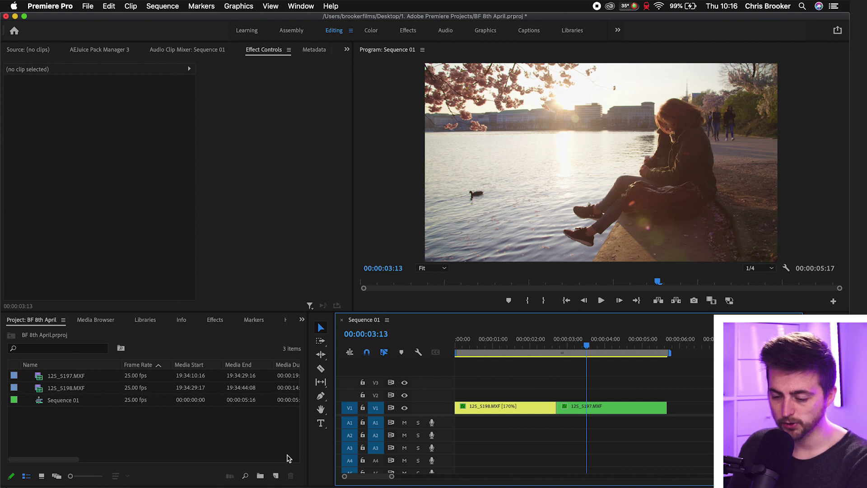
Create a 1920×1080 colour matte in cyan 00FFE9, keeping the name Color Matte
click(276, 475)
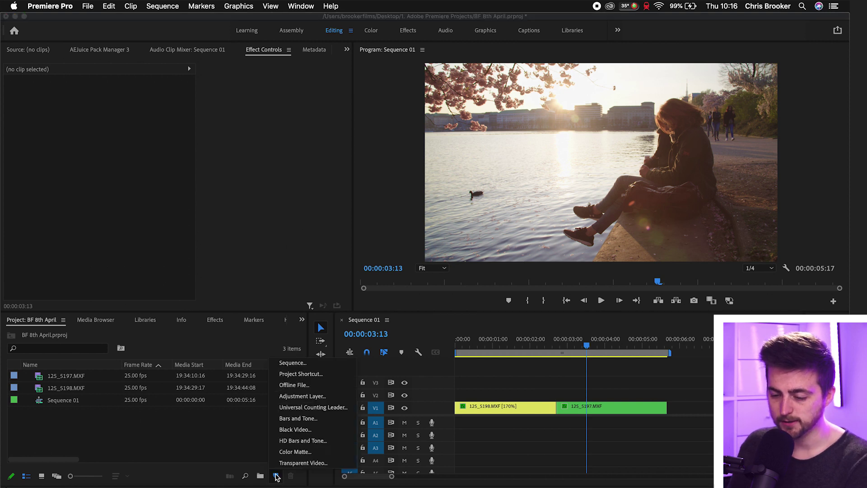
click(289, 452)
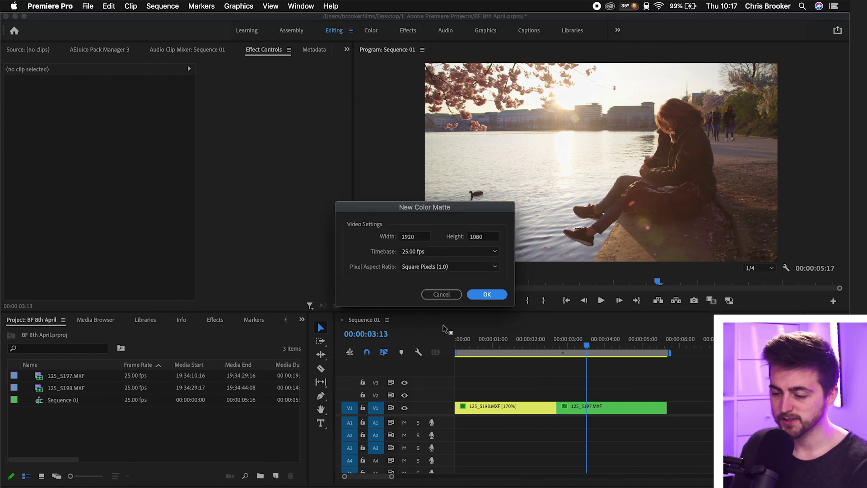
click(486, 295)
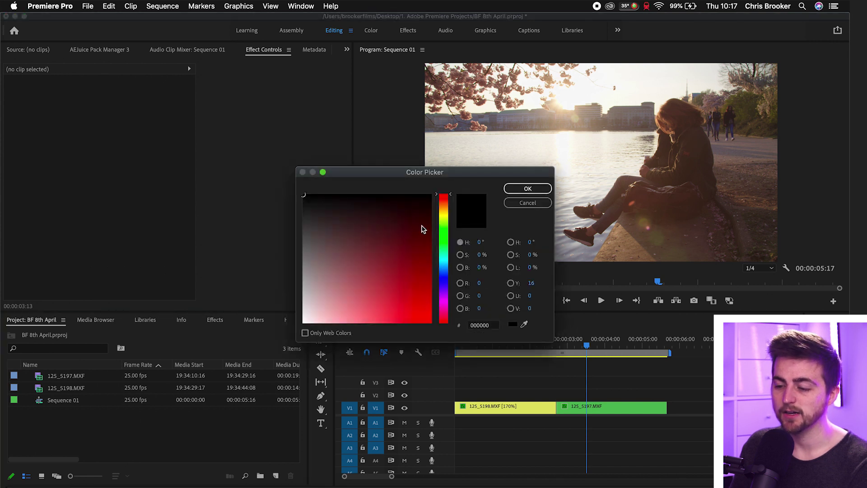
drag(443, 199, 441, 256)
click(430, 322)
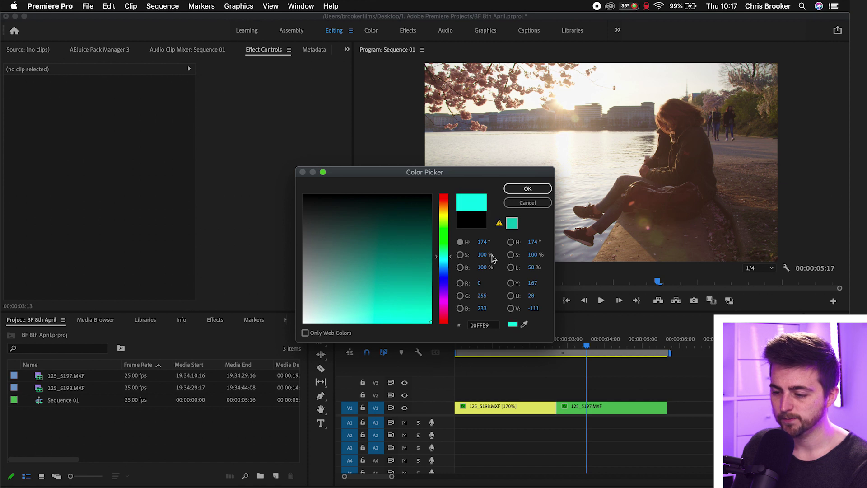
click(515, 191)
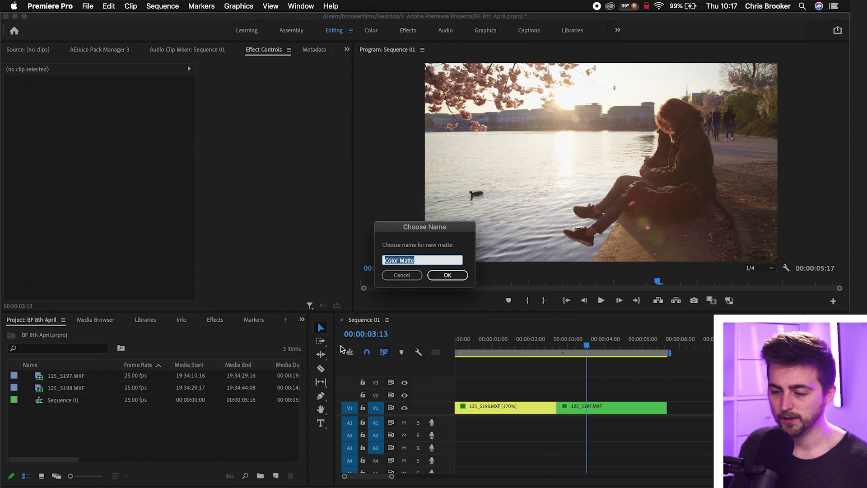
click(452, 275)
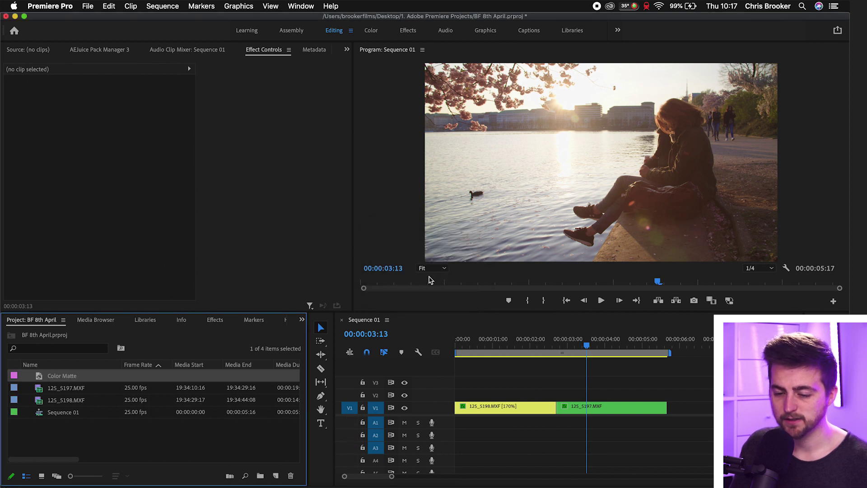
Place Color Matte on V2 over the road-to-lake cut and select its Opacity properties
drag(74, 379, 466, 396)
drag(573, 353, 546, 358)
click(541, 396)
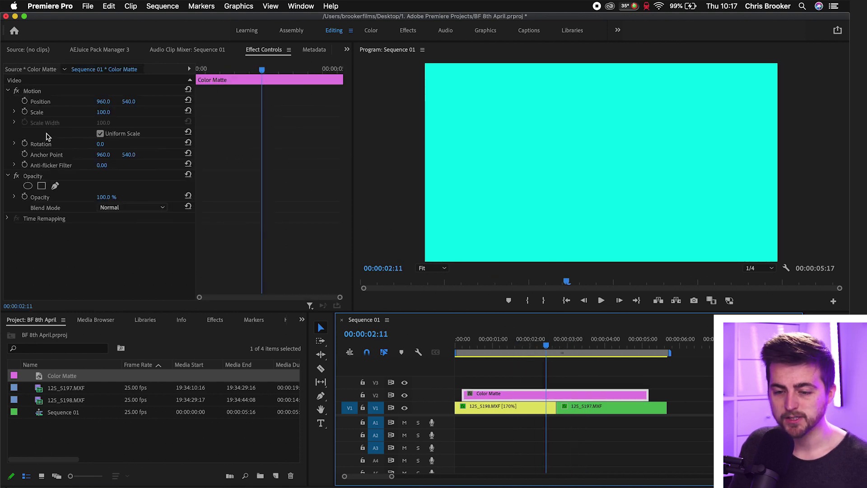
click(32, 176)
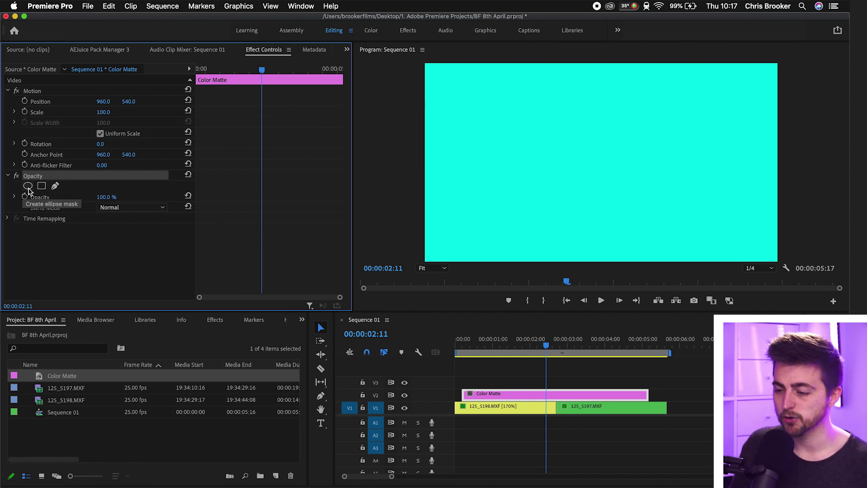
Add an ellipse mask to the matte and shape it into a circle
click(28, 186)
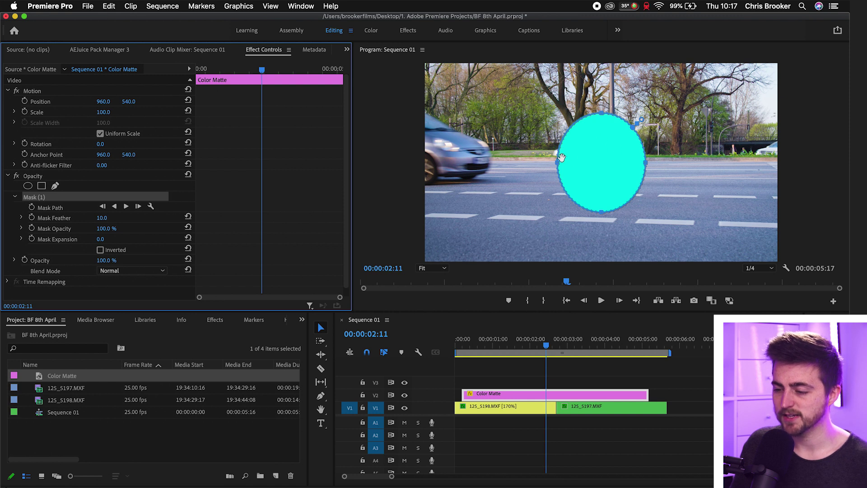
drag(562, 157, 549, 162)
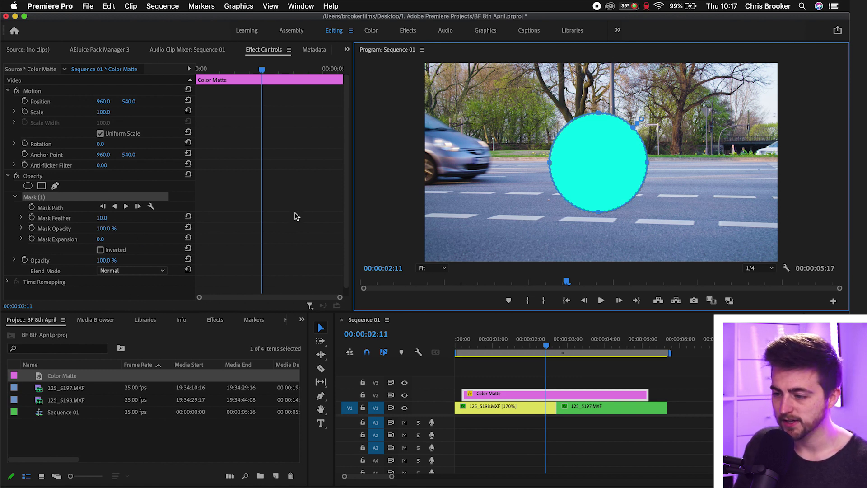
drag(600, 113, 599, 69)
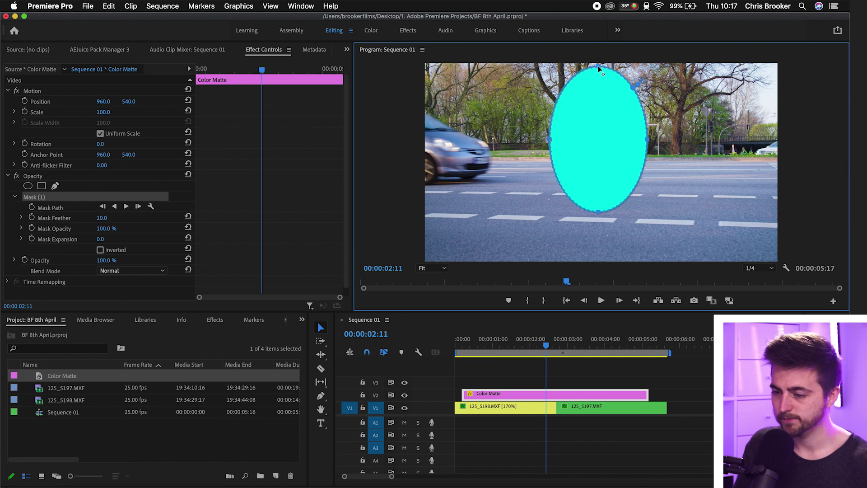
key(super+z)
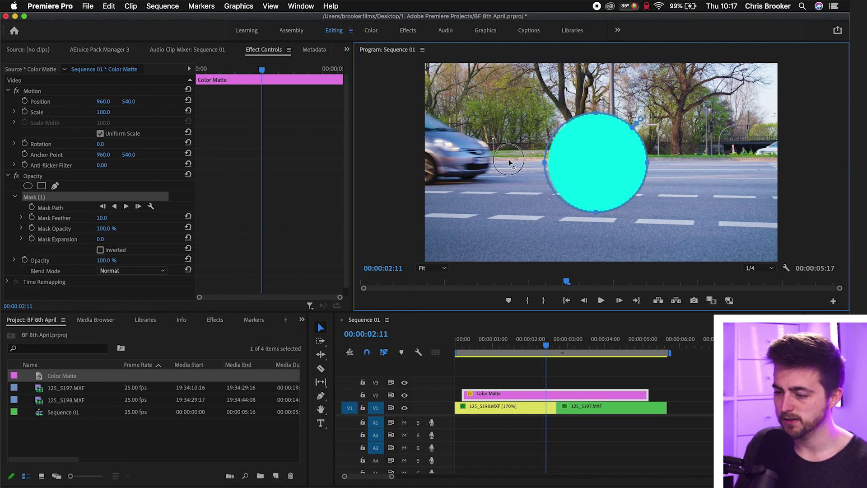
mouse_move(545, 163)
mouse_down()
mouse_move(486, 162)
mouse_move(550, 163)
mouse_up()
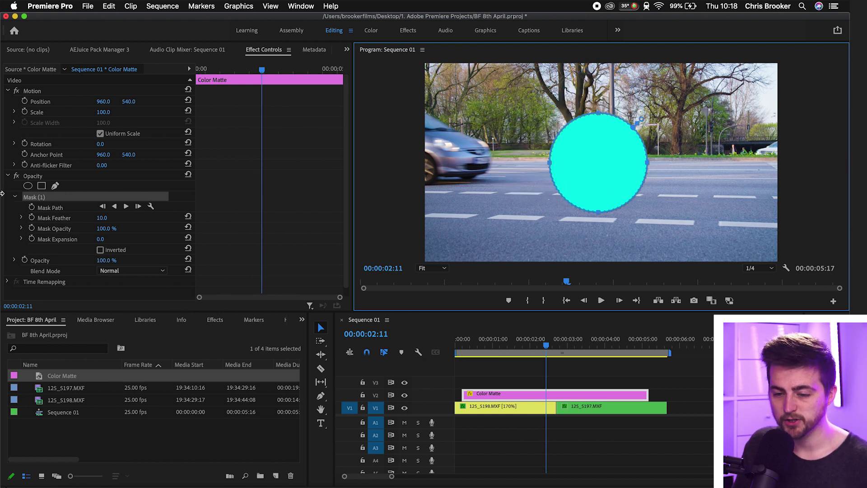
Set Mask Expansion to 243 and Mask Feather to 0 for a hard-edged circle
click(100, 245)
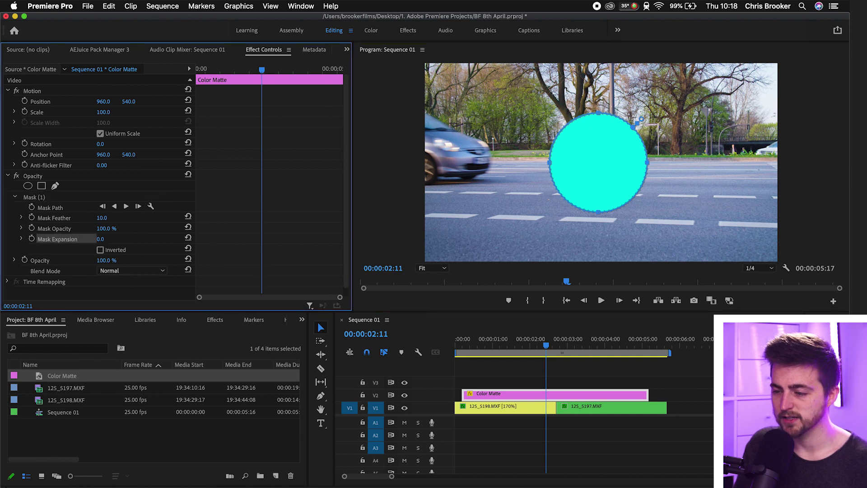
text(306)
key(Return)
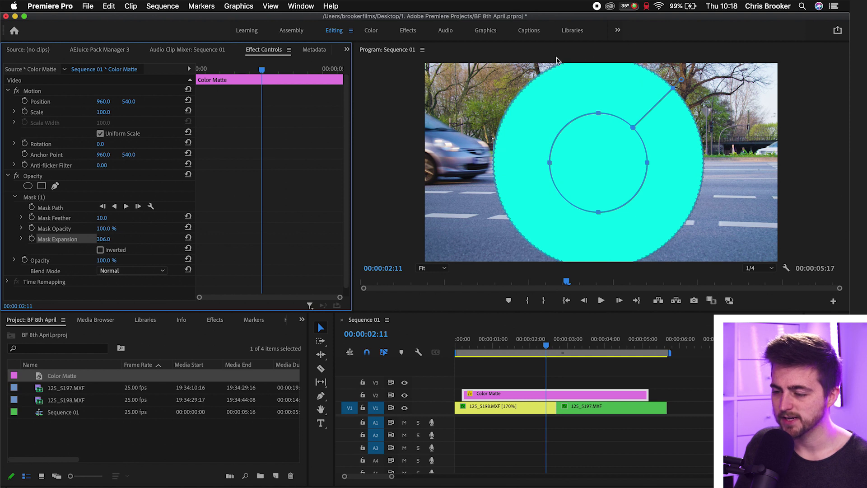
drag(103, 243, 110, 240)
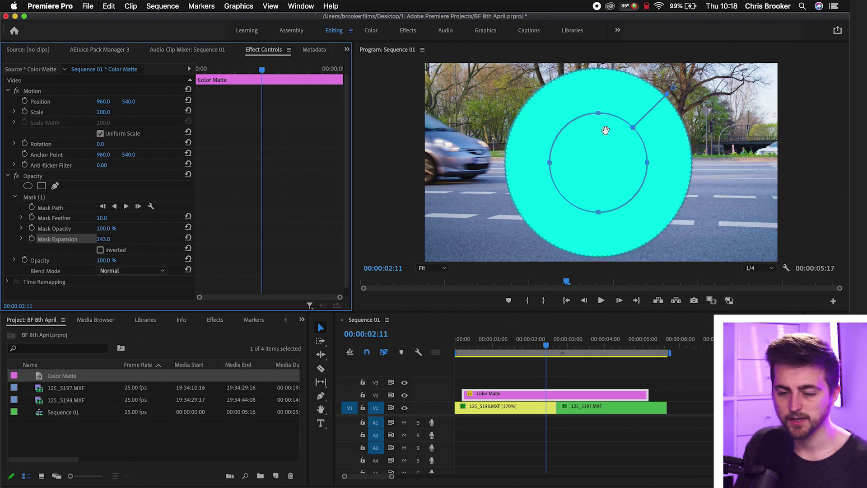
click(68, 219)
drag(102, 218, 90, 218)
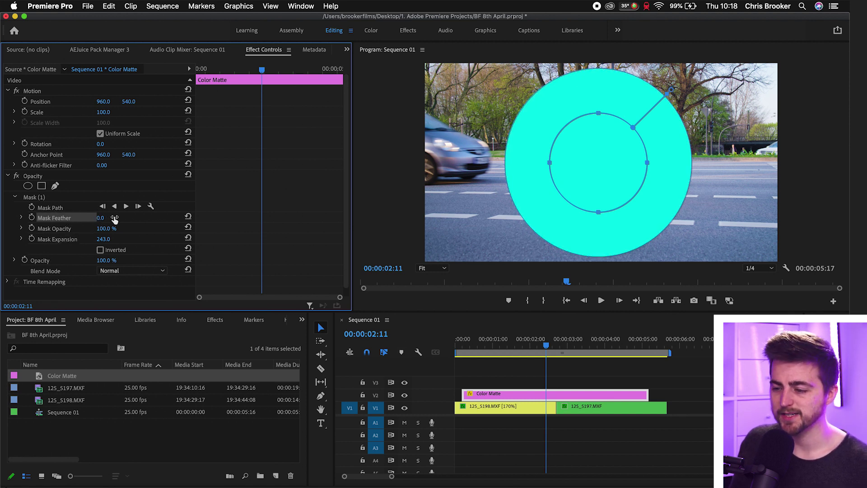
click(540, 378)
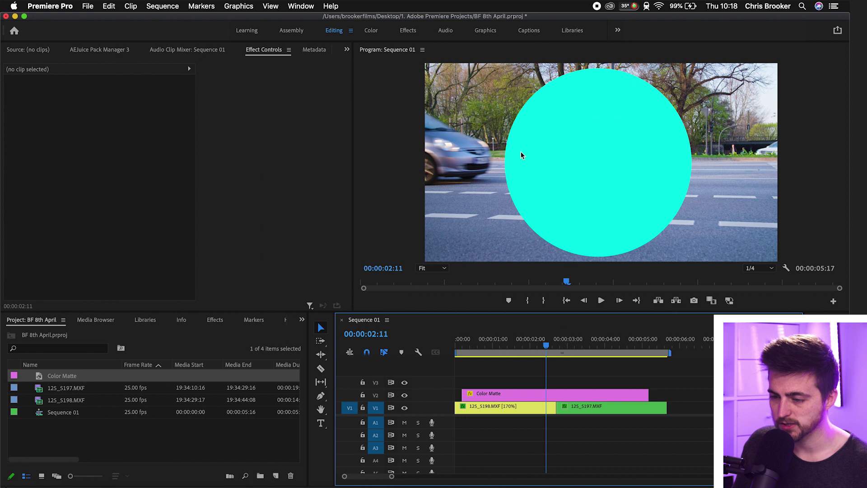
click(425, 269)
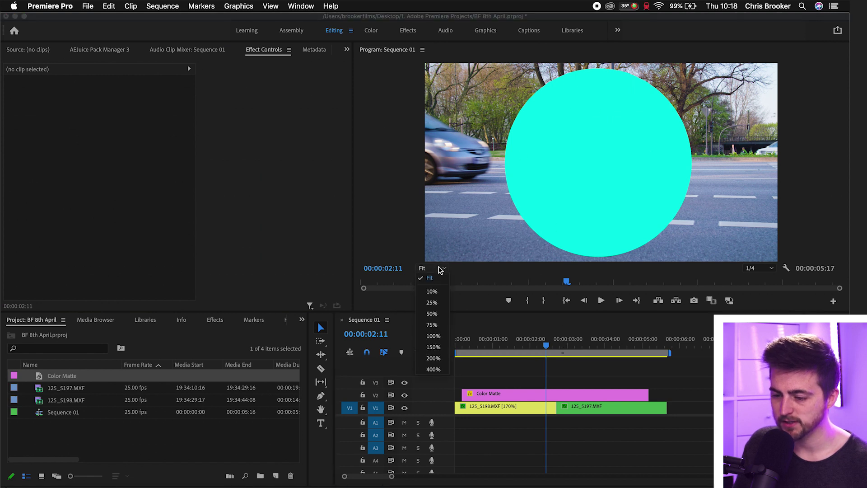
click(433, 358)
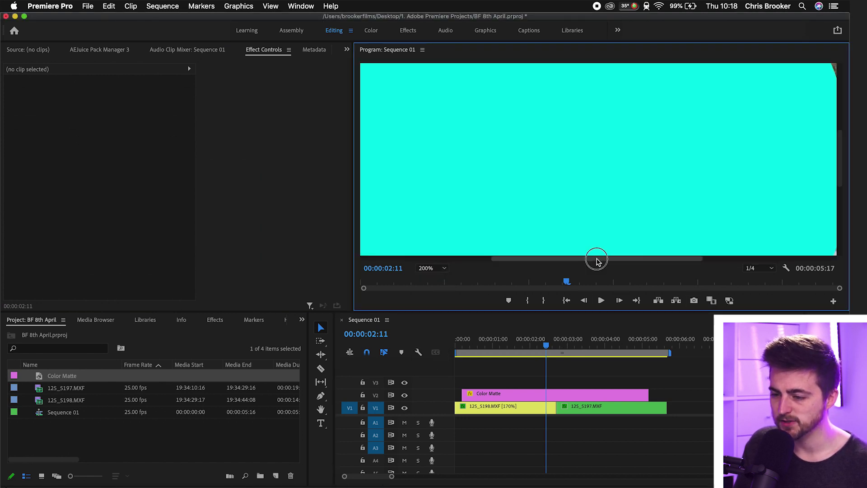
drag(596, 258, 478, 260)
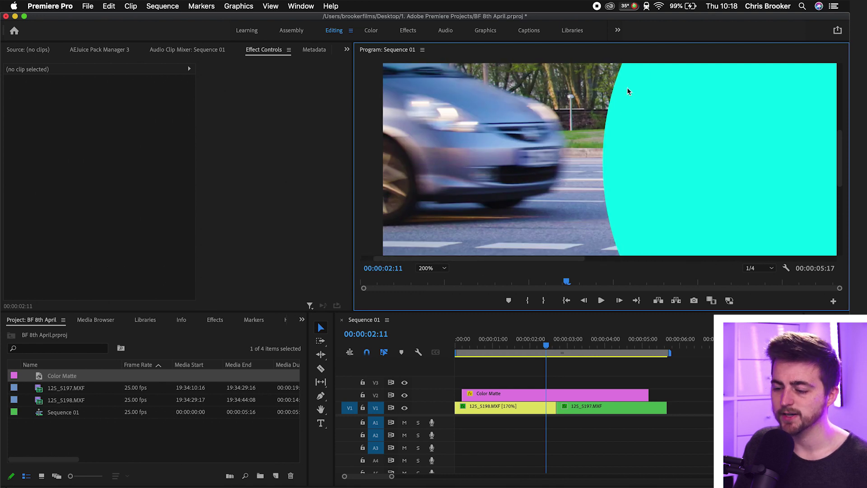
click(533, 393)
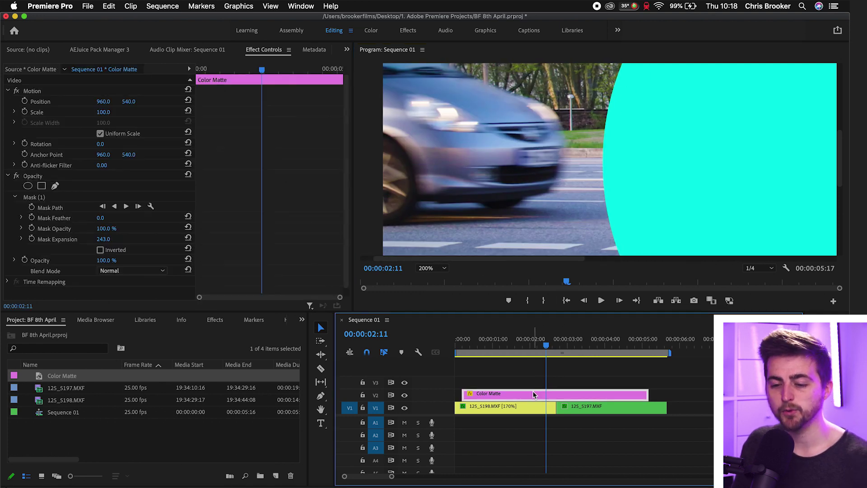
click(85, 224)
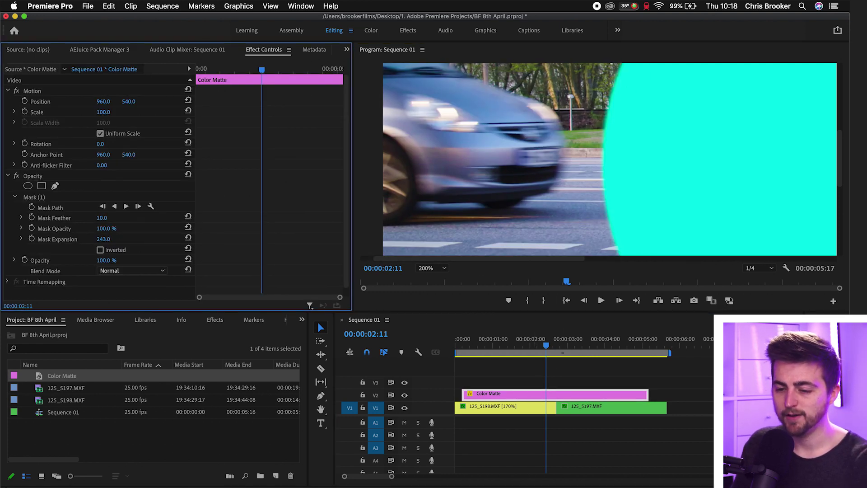
click(101, 218)
text(10)
key(Return)
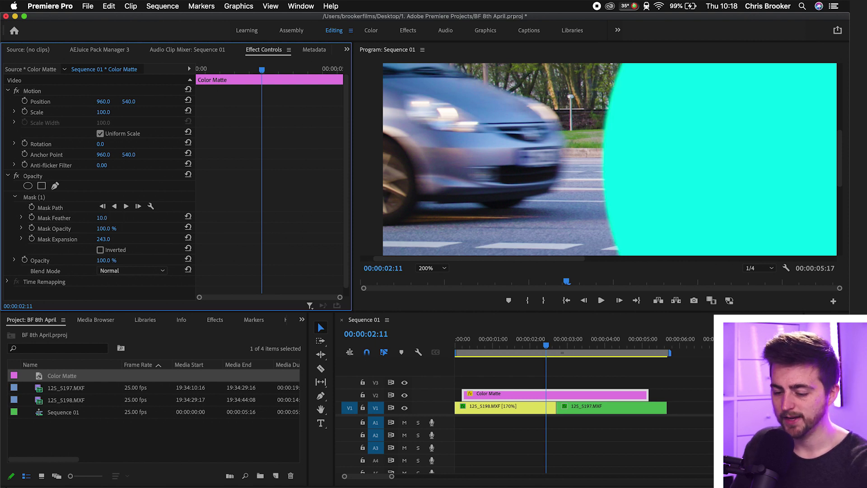
click(108, 218)
text(100)
key(Return)
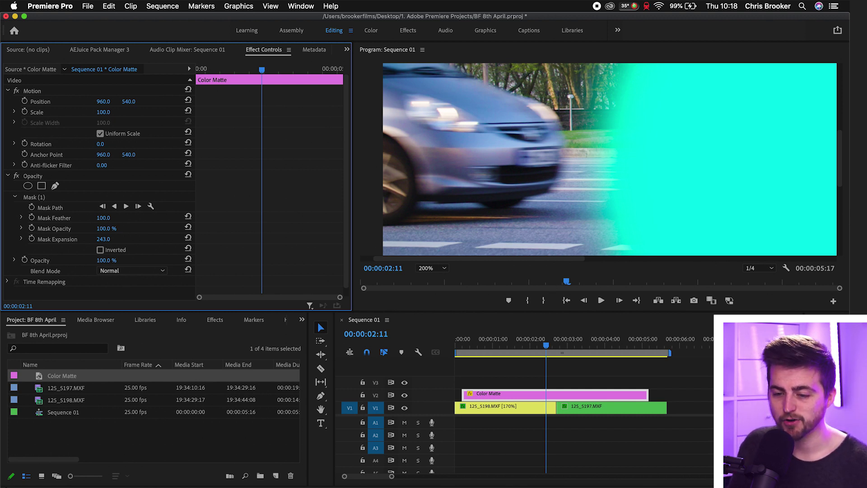
click(105, 219)
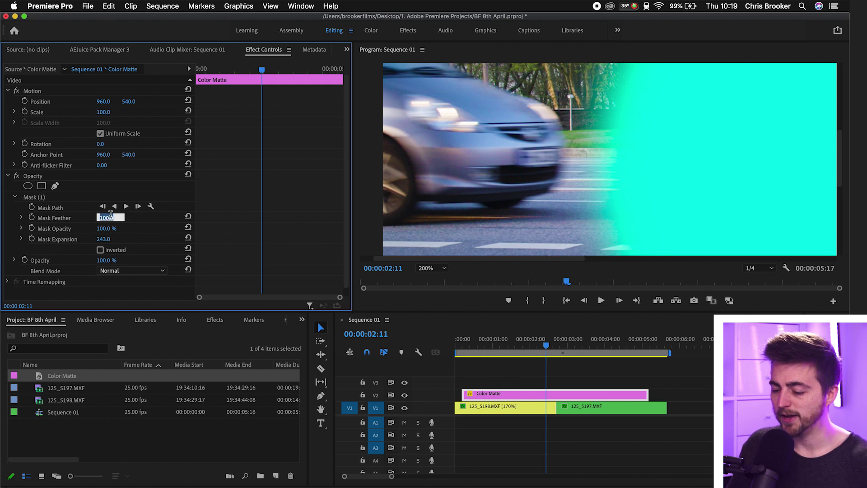
text(0)
key(Return)
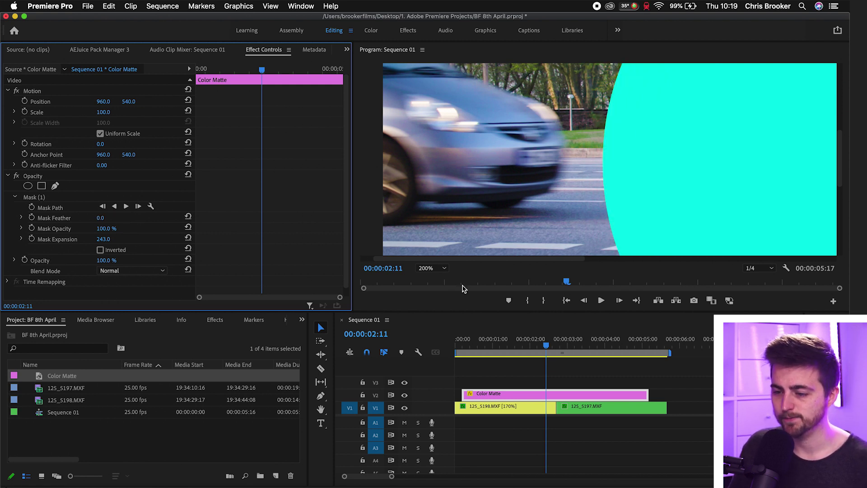
Fit the Program monitor to the frame, move the playhead to 00:00:02:18, and reselect Color Matte
click(432, 268)
click(423, 281)
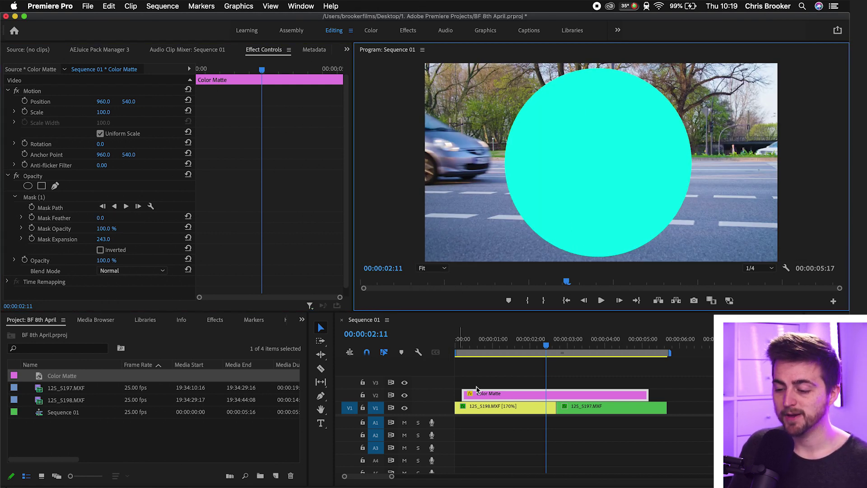
click(518, 387)
click(504, 399)
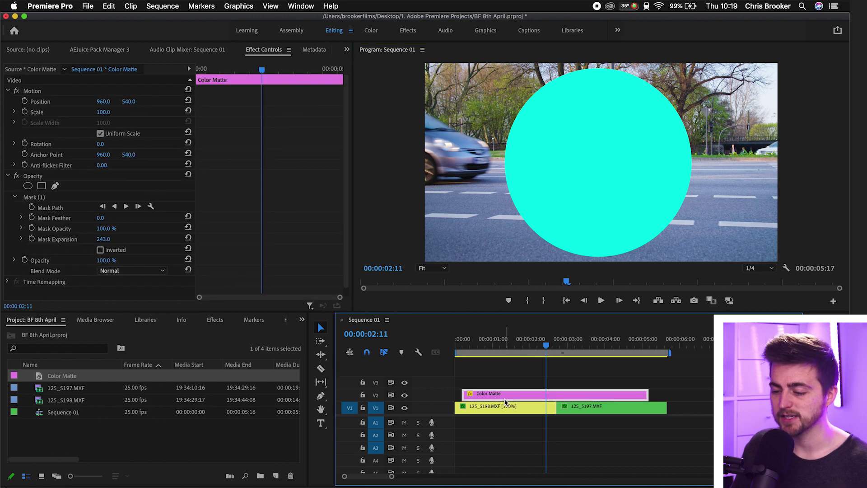
scroll(504, 399, up, 5)
drag(566, 355, 666, 357)
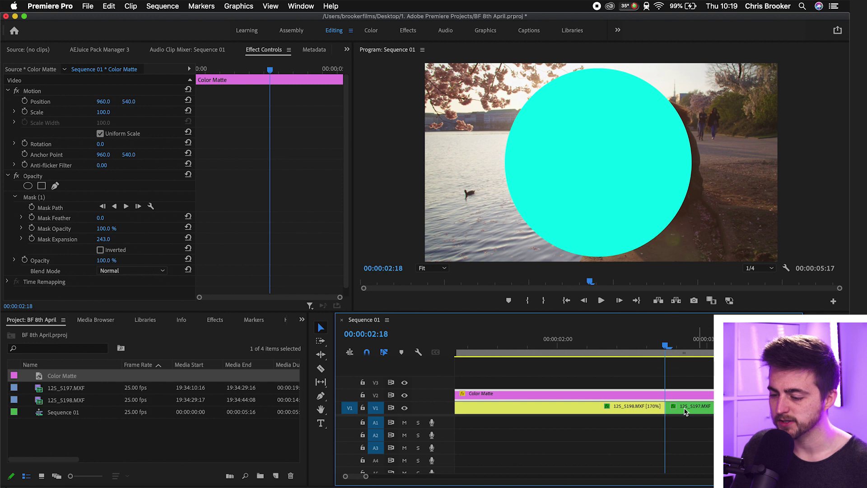
click(637, 409)
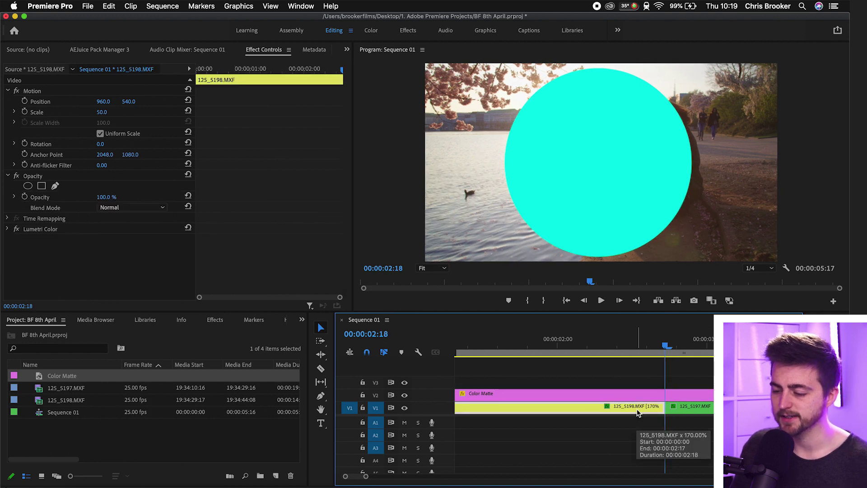
click(659, 396)
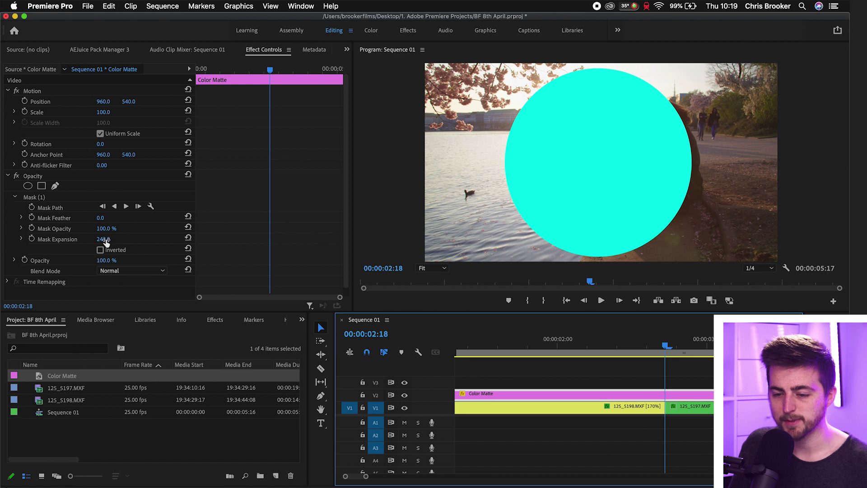
Scale the Color Matte to 222 and add a Scale keyframe at 00:00:02:18
drag(106, 242, 262, 243)
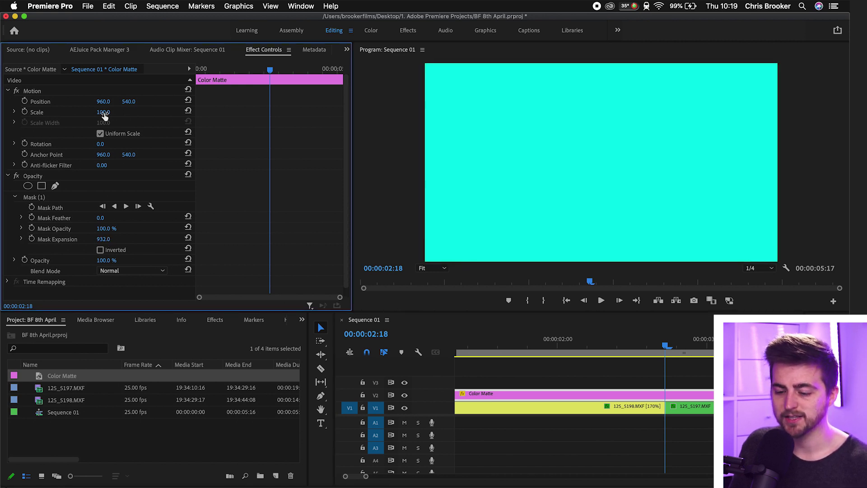
key(super+z)
drag(108, 116, 164, 112)
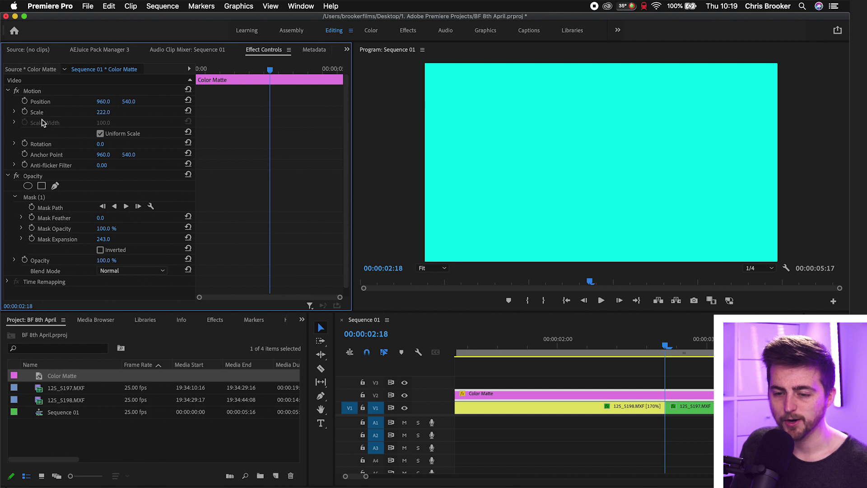
click(25, 113)
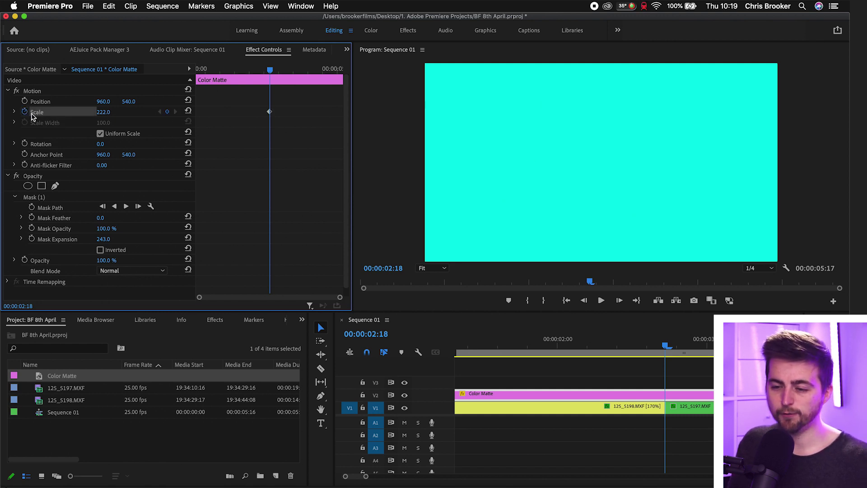
Add a Scale 0 keyframe a few frames earlier and preview the circle growing
key(Left)
key(Left)
key(Left)
key(Left)
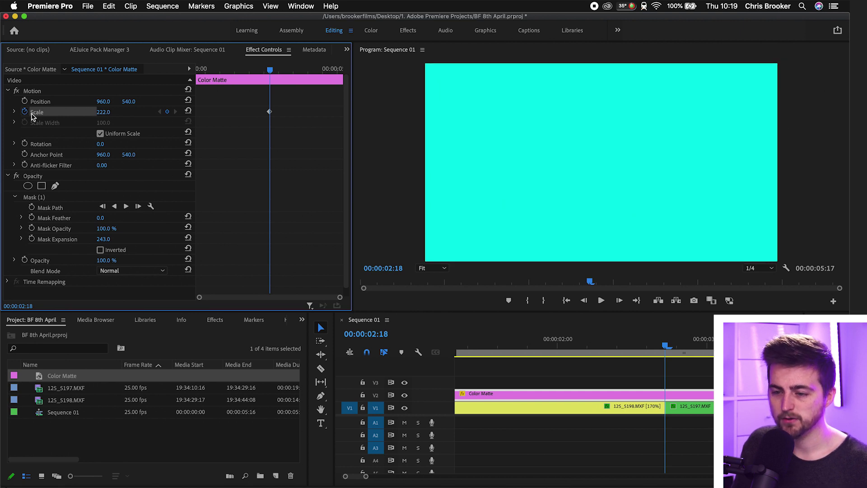
click(103, 112)
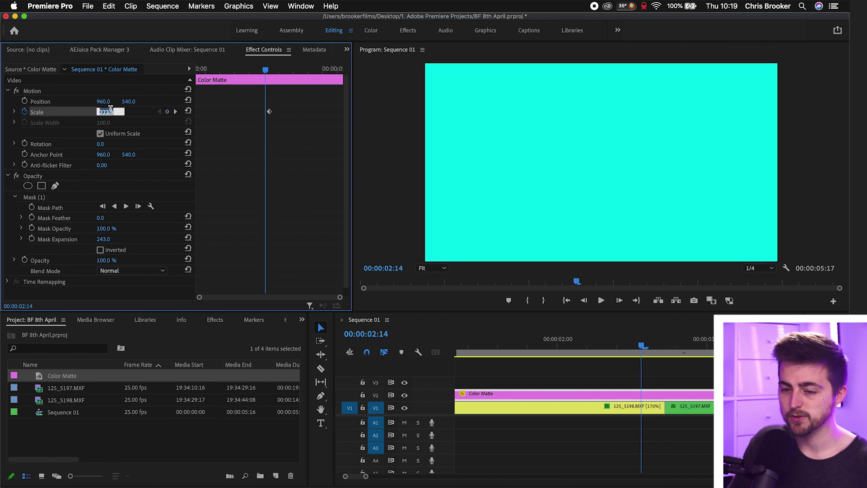
text(0)
key(Return)
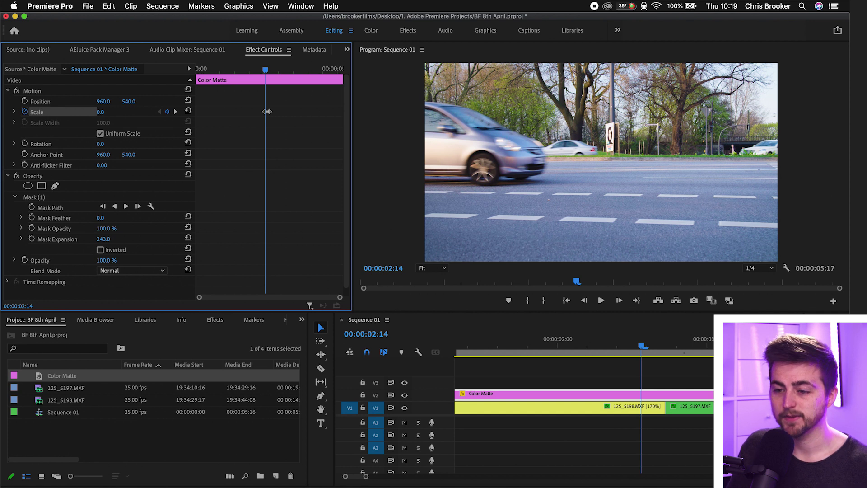
key(Right)
key(Right)
key(Right)
key(Right)
key(Right)
key(Right)
key(Right)
key(Right)
key(Right)
key(Right)
key(Right)
key(Right)
key(Right)
key(Right)
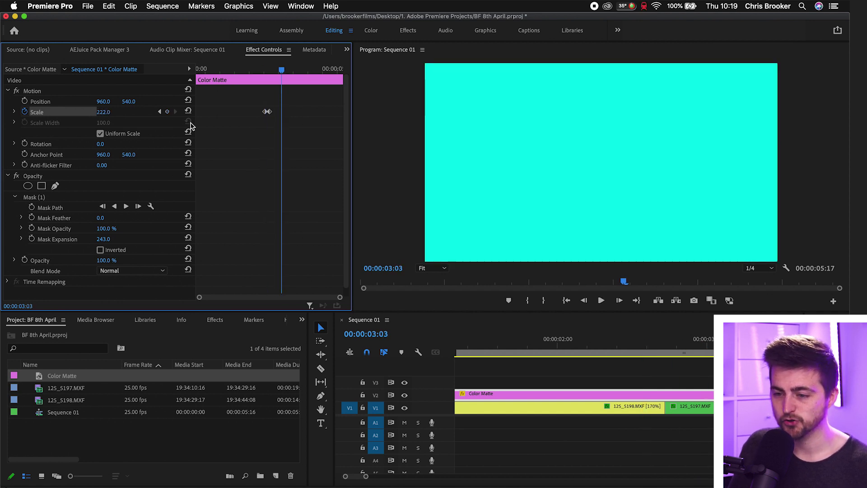
drag(265, 69, 277, 69)
Retime the first Scale keyframe and replay the transition to check its timing
scroll(268, 70, up, 3)
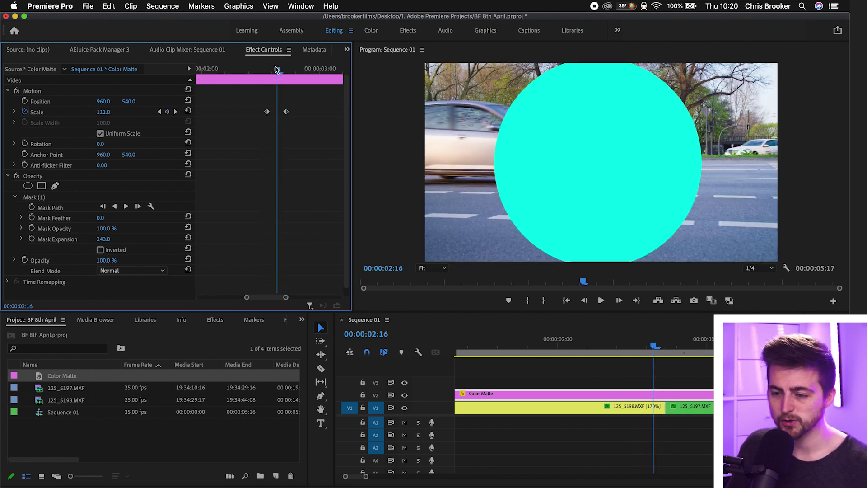
click(266, 111)
drag(265, 116, 222, 116)
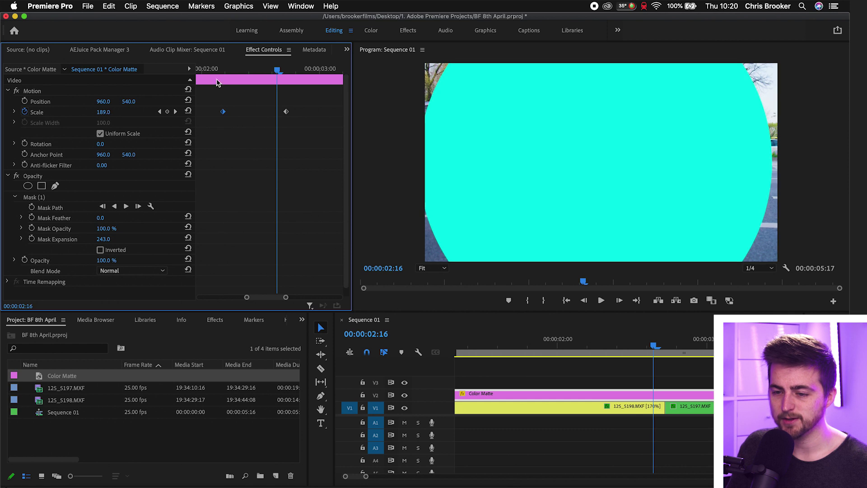
mouse_move(216, 68)
mouse_down()
mouse_move(271, 69)
mouse_move(217, 71)
mouse_up()
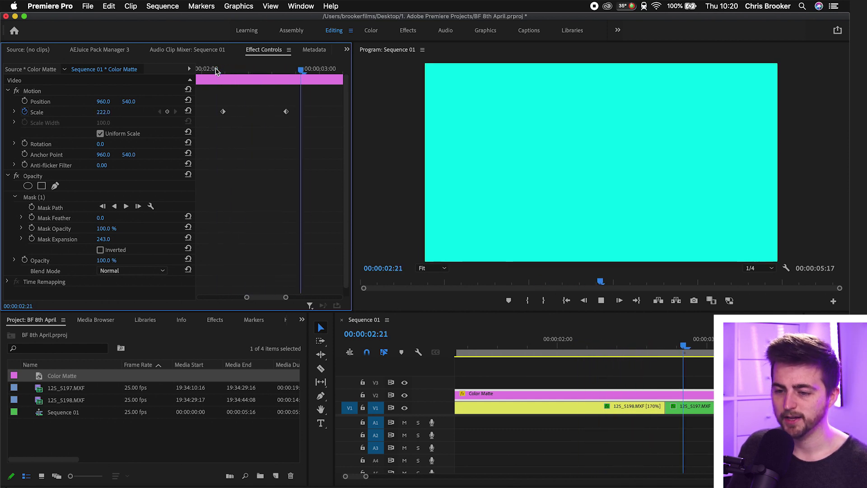
key(space)
click(222, 112)
drag(222, 112, 244, 112)
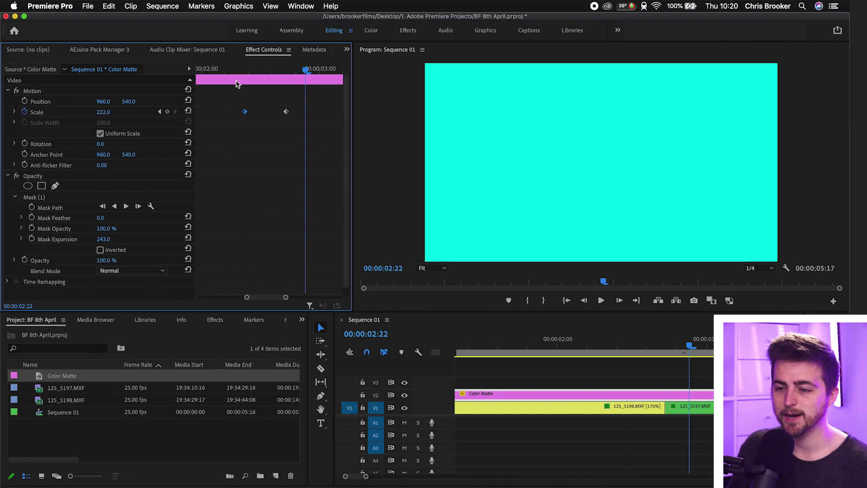
click(225, 70)
key(space)
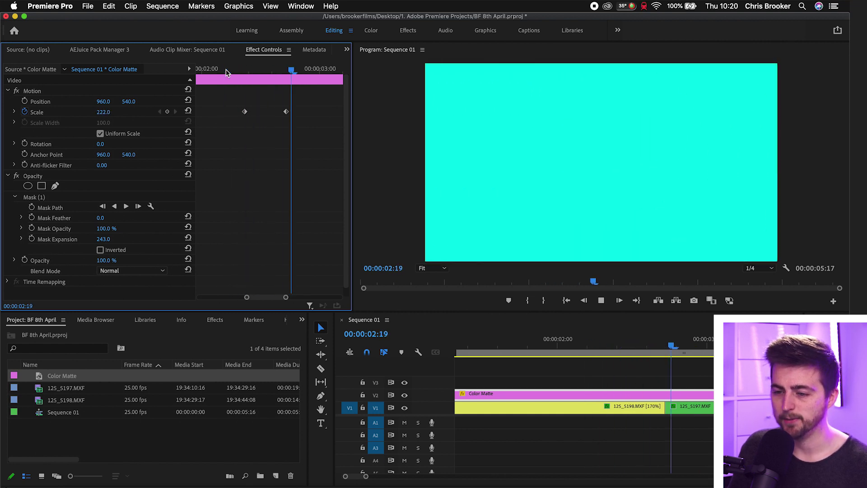
key(space)
click(249, 70)
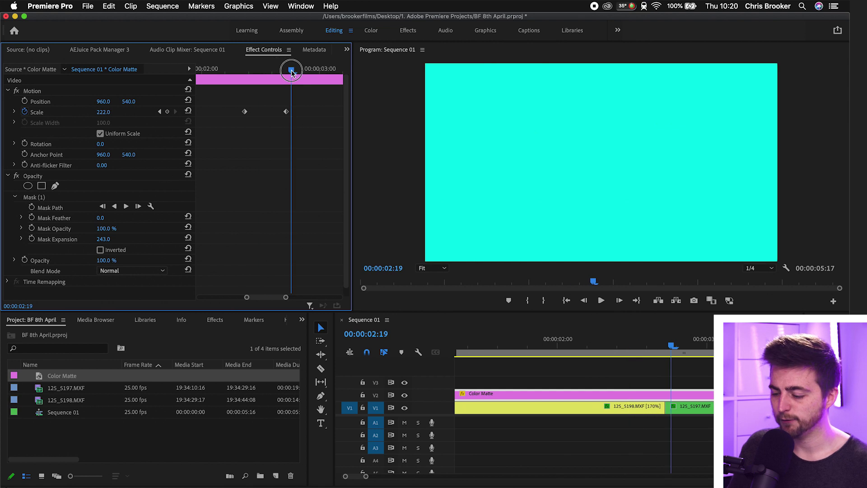
drag(292, 73, 310, 75)
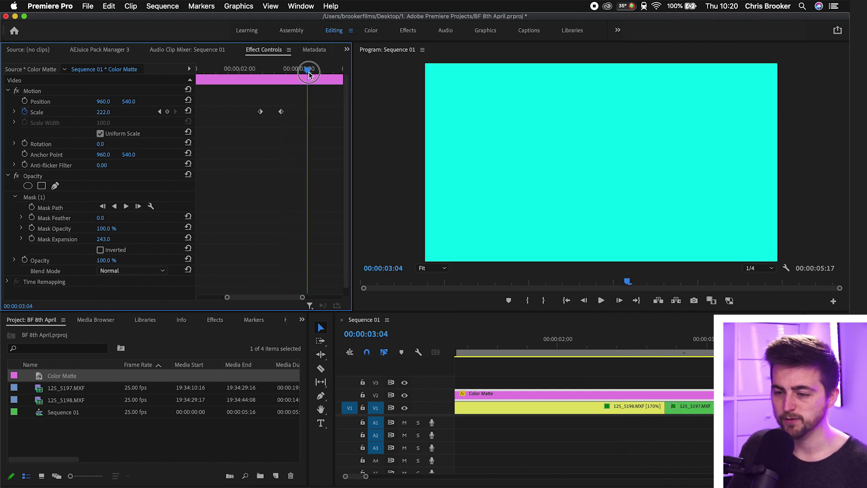
click(305, 71)
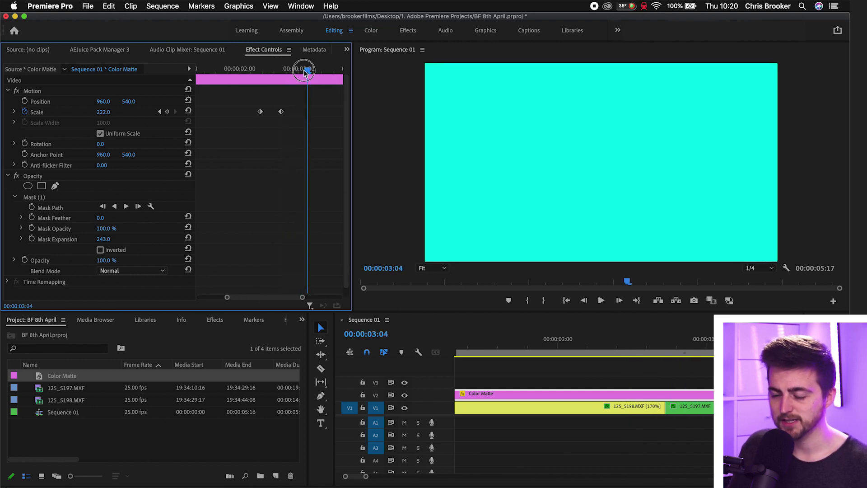
click(107, 112)
text(0)
key(Return)
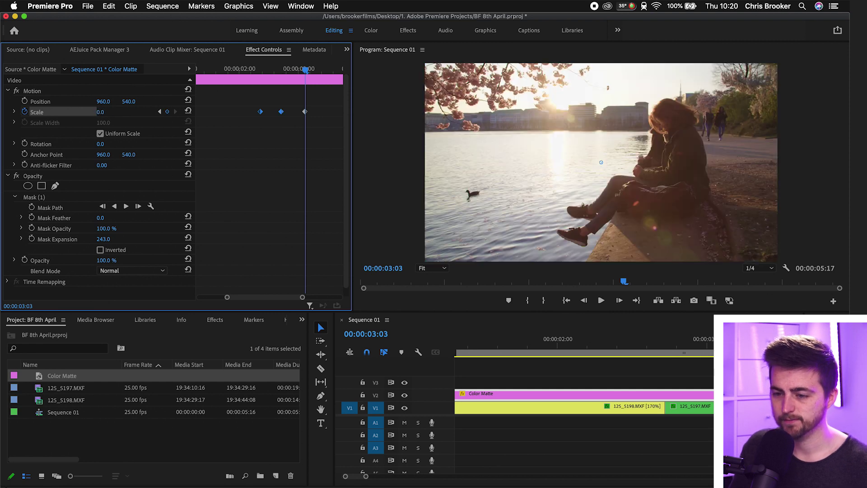
click(253, 81)
drag(261, 69, 237, 68)
key(space)
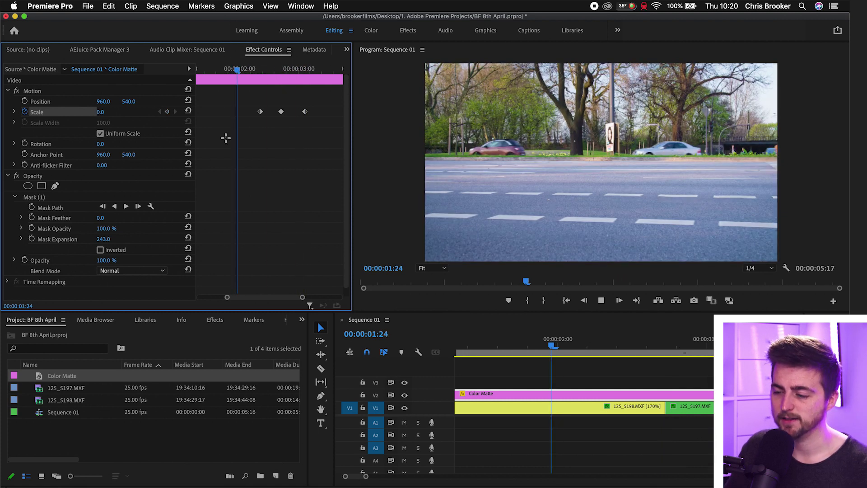
click(261, 68)
key(space)
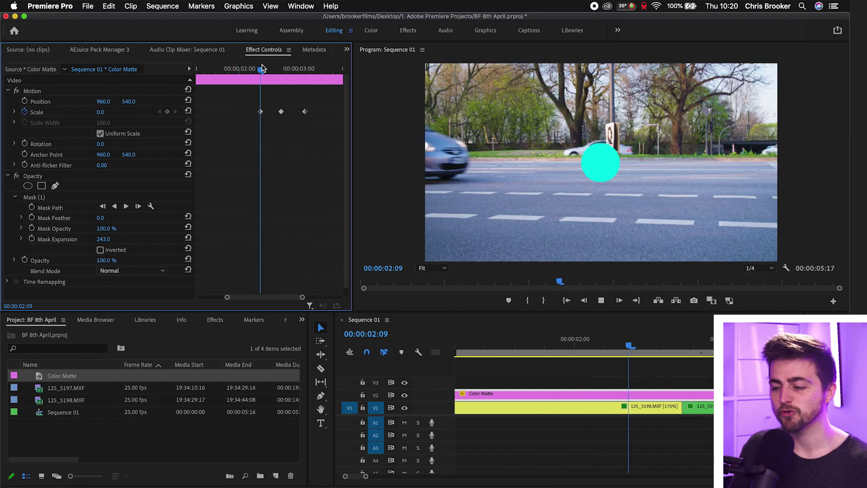
key(space)
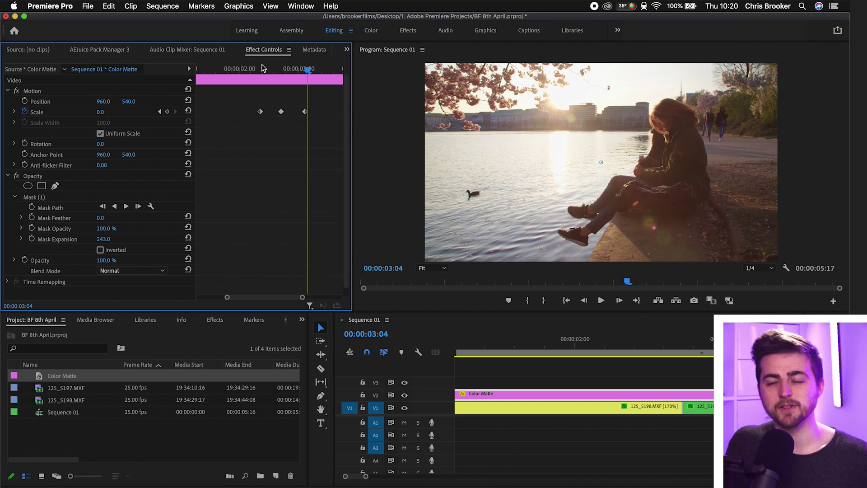
drag(263, 68, 284, 65)
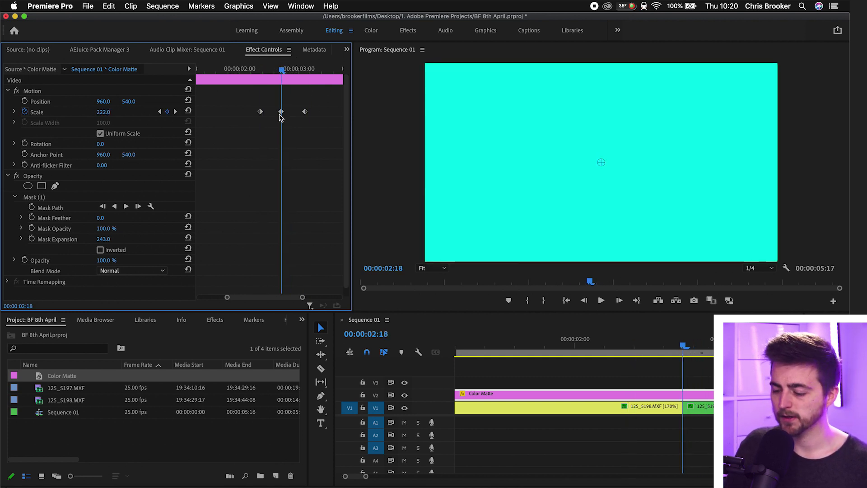
Add a 222.0 Scale keyframe at 00:00:02:20, push the last keyframe later, and replay
key(equal)
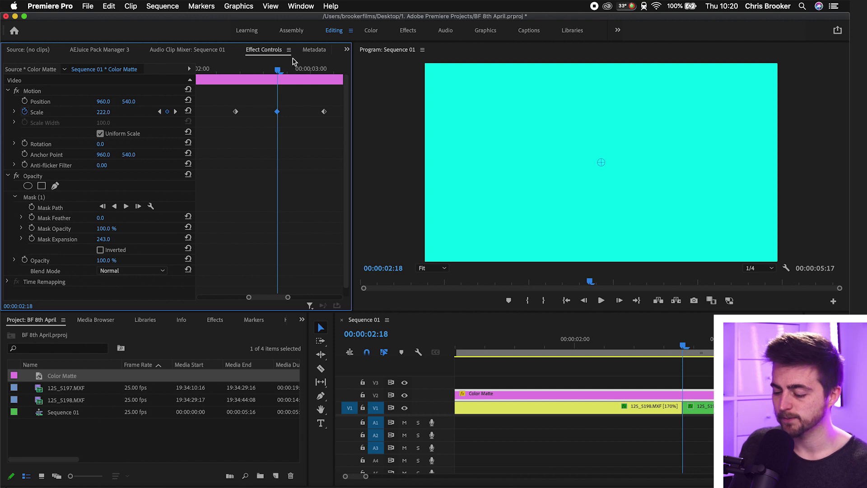
key(Right)
key(Right)
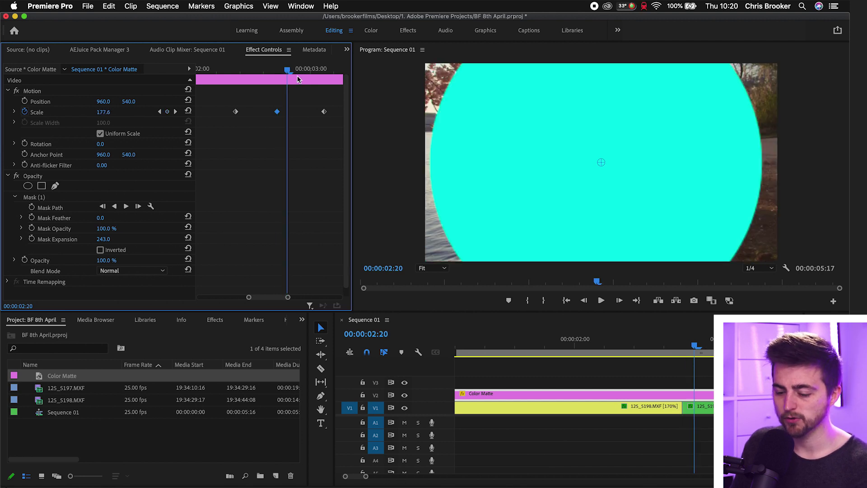
key(super+v)
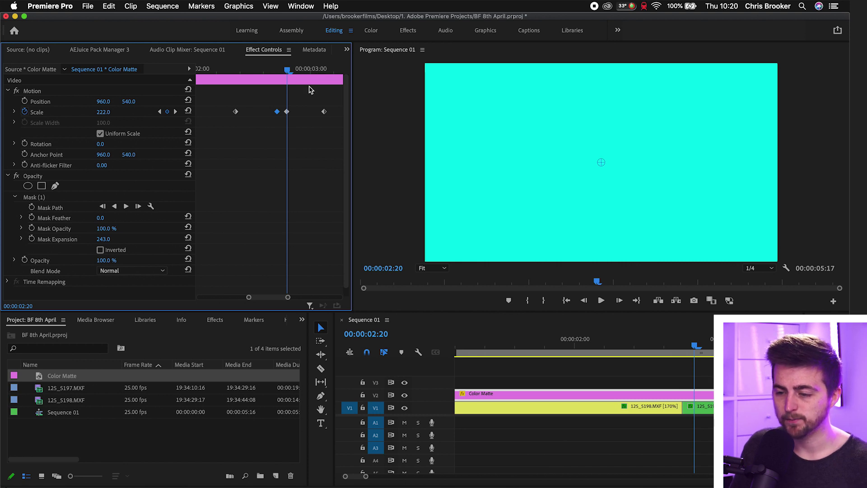
drag(324, 111, 335, 112)
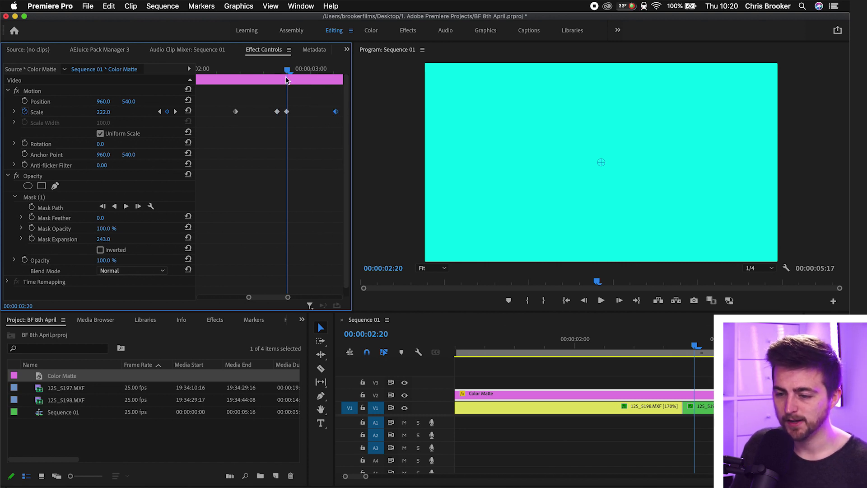
drag(287, 71, 273, 72)
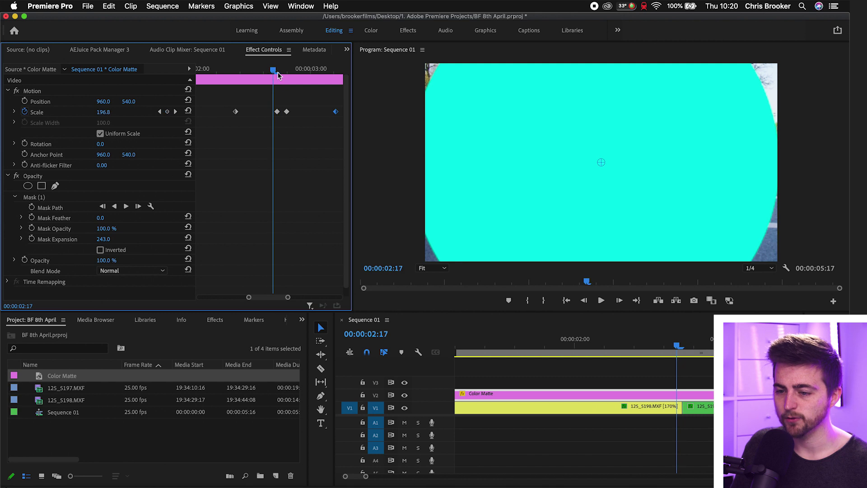
key(Right)
key(Right)
key(Right)
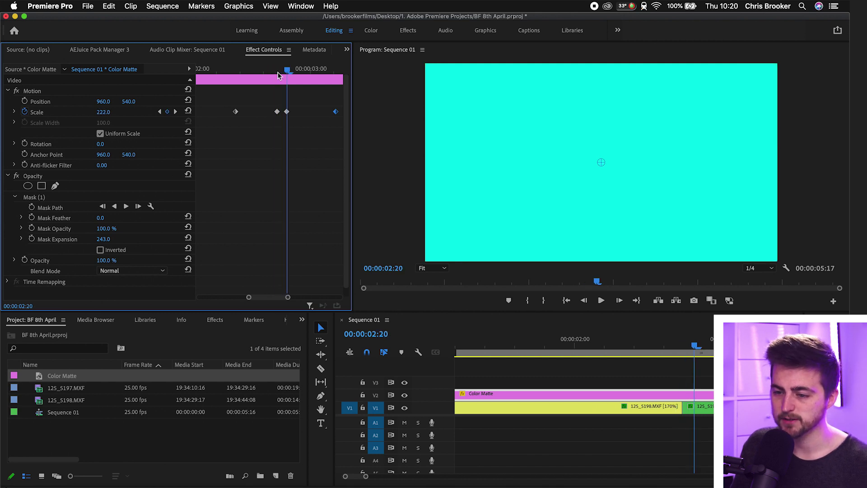
click(221, 72)
key(space)
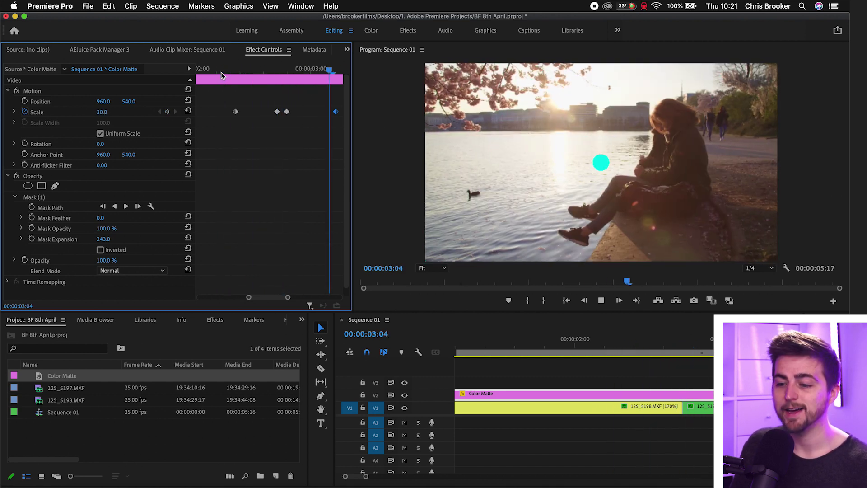
click(221, 72)
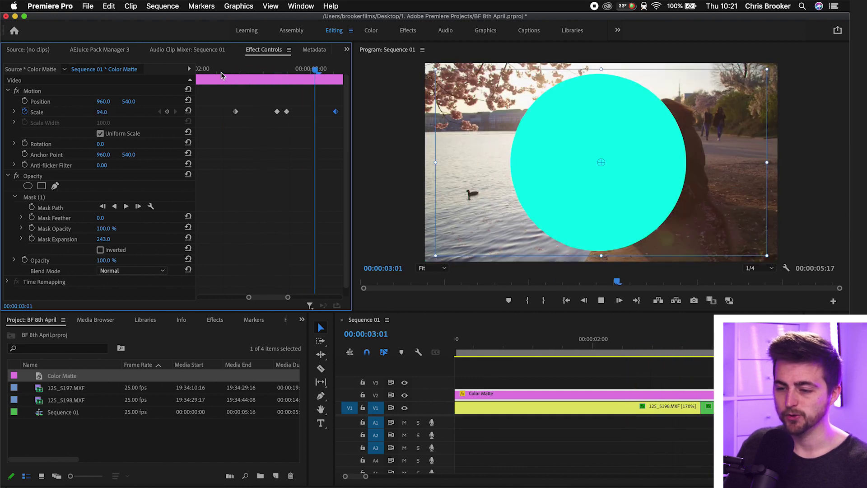
Apply Ease In interpolation to all four Scale keyframes
key(space)
drag(239, 104, 335, 128)
right_click(263, 115)
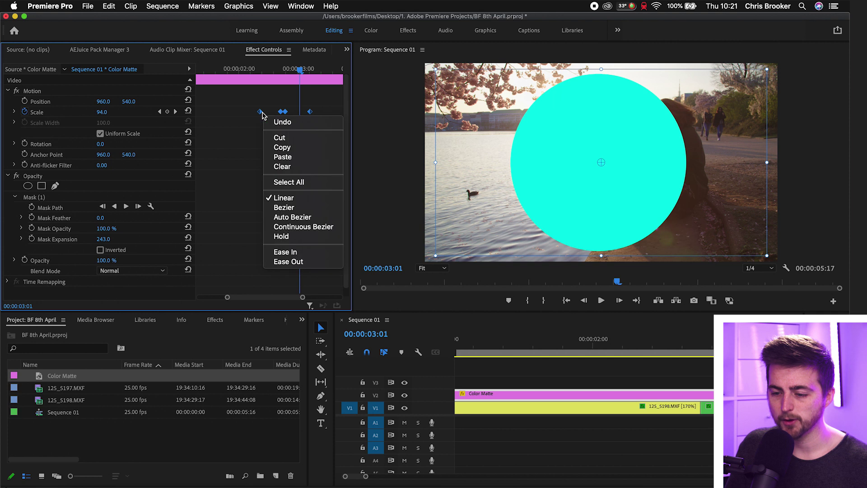
click(285, 251)
Replay the eased circle transition, then delete the cyan Color Matte clip
key(Up)
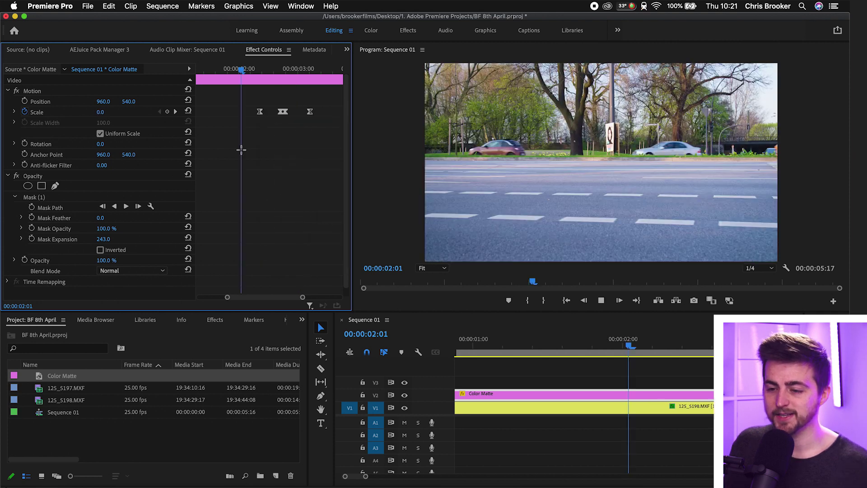
key(space)
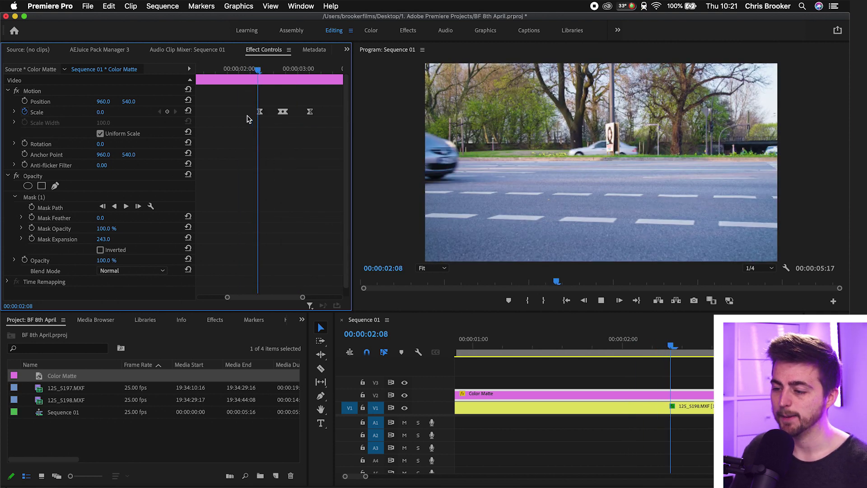
key(space)
key(Up)
key(space)
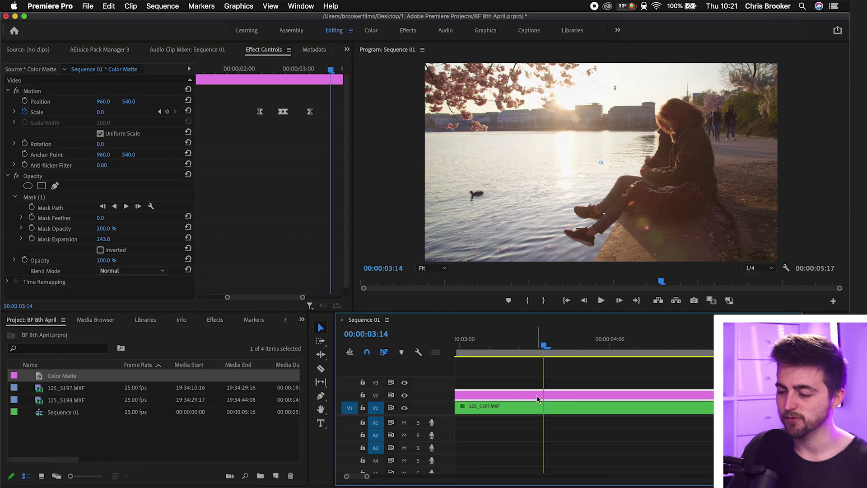
key(Delete)
Drop a new Color Matte onto V2 above the road-to-lake cut and park on the edit point
key(minus)
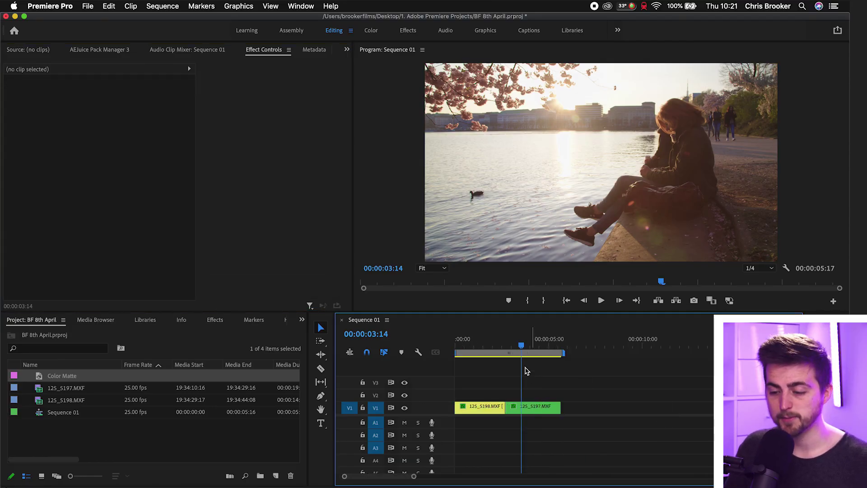
click(502, 348)
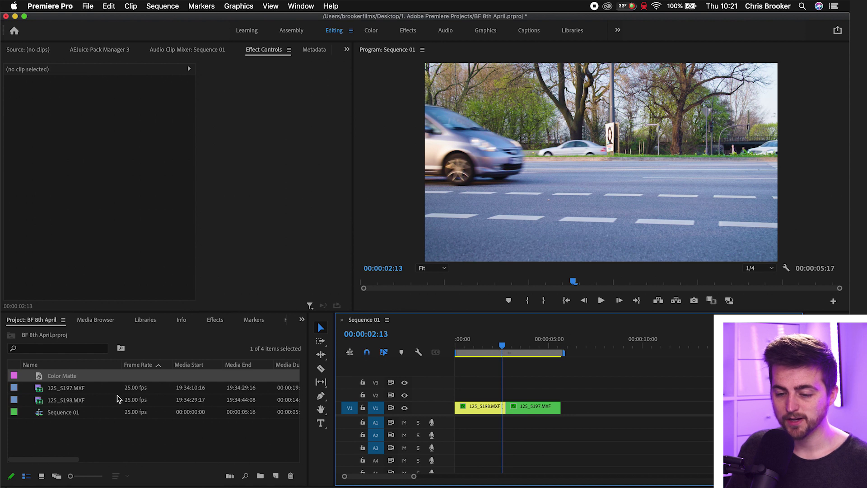
drag(48, 379, 495, 398)
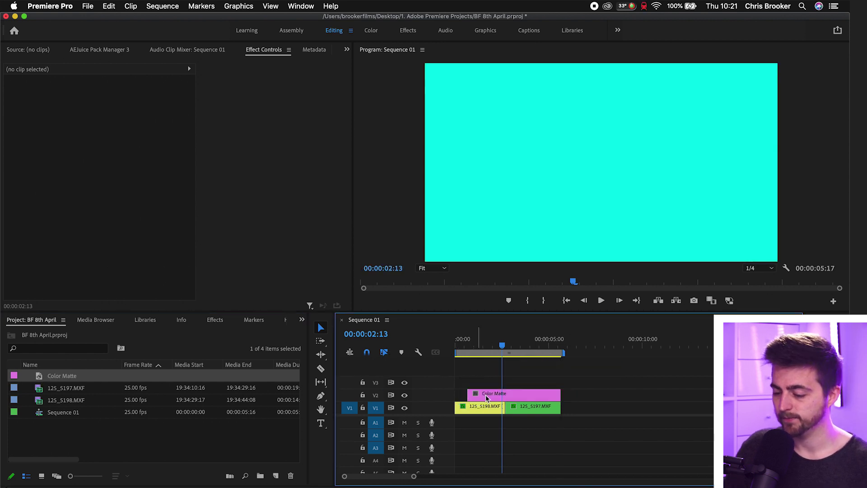
key(Down)
key(equal)
key(equal)
drag(624, 360, 642, 350)
key(Left)
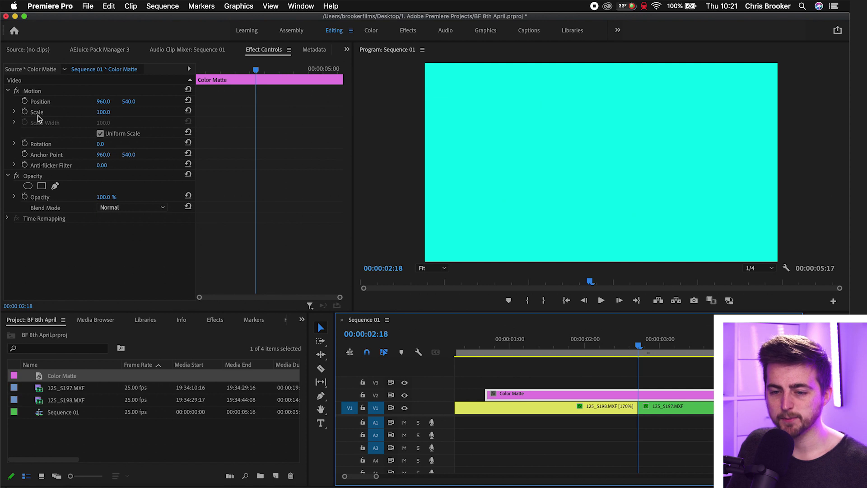
Keyframe the matte's Position at 02:18, with X -973 at 02:14 and 2903 at 02:22
click(25, 101)
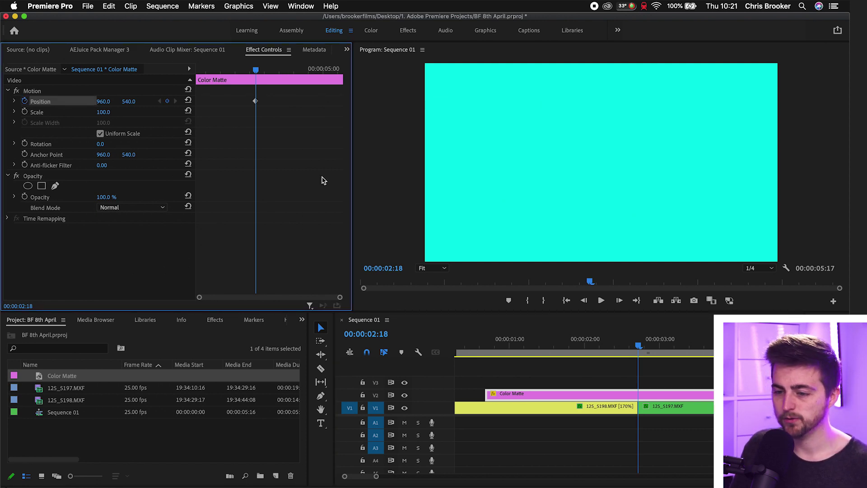
key(Left)
key(Left)
key(Left)
key(Left)
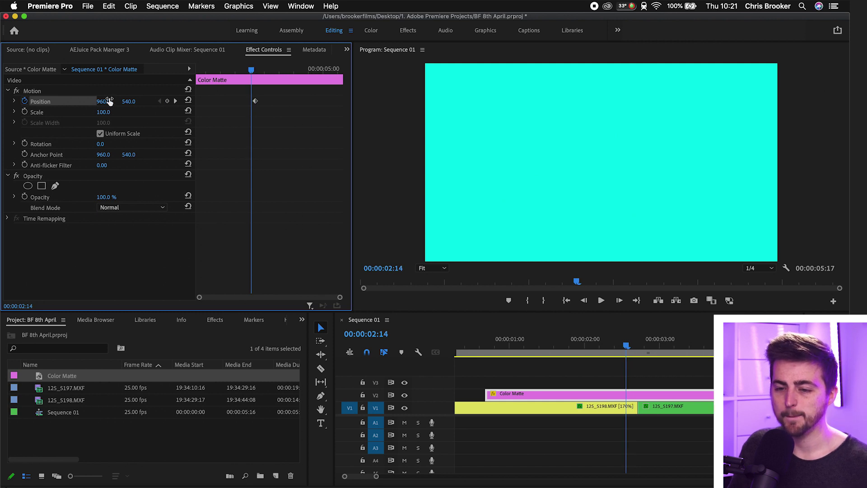
drag(104, 101, 0, 101)
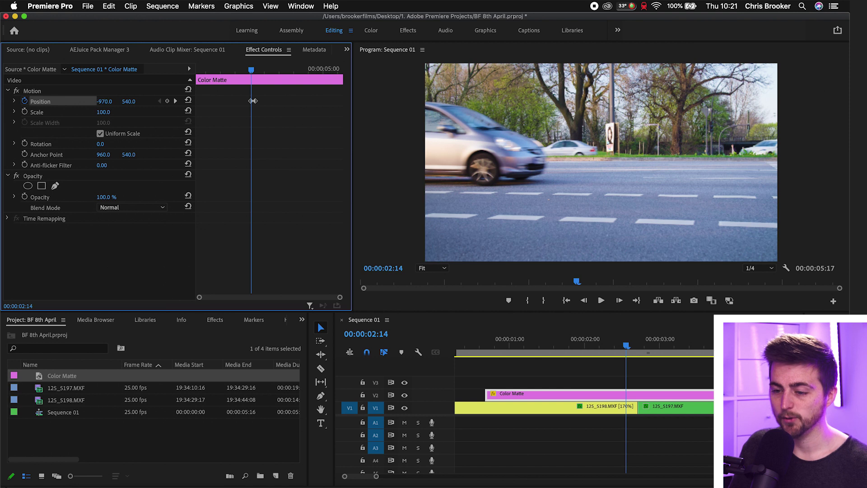
click(638, 346)
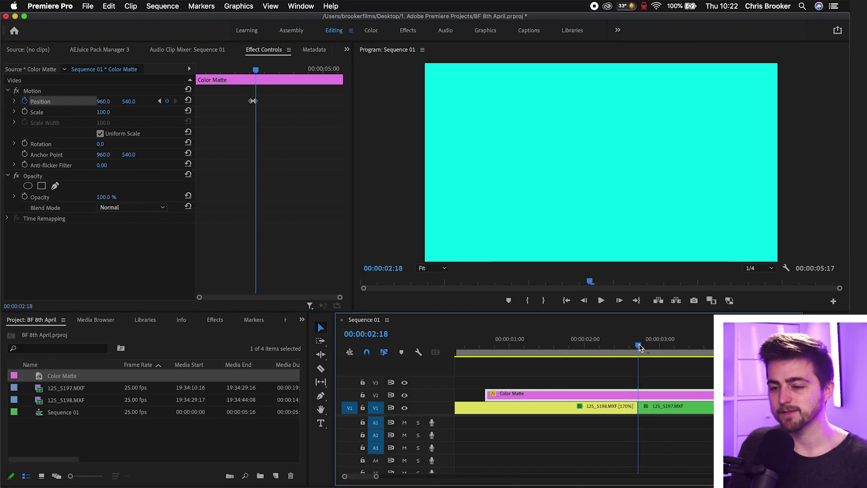
drag(639, 346, 651, 347)
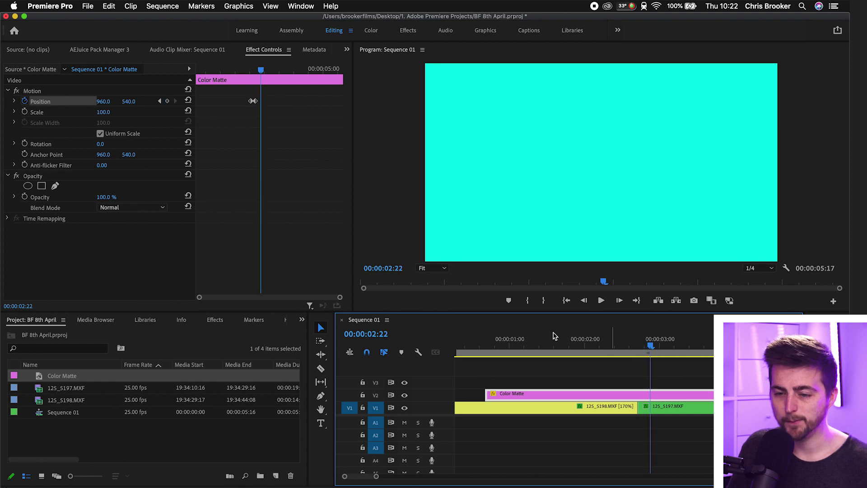
drag(103, 102, 184, 101)
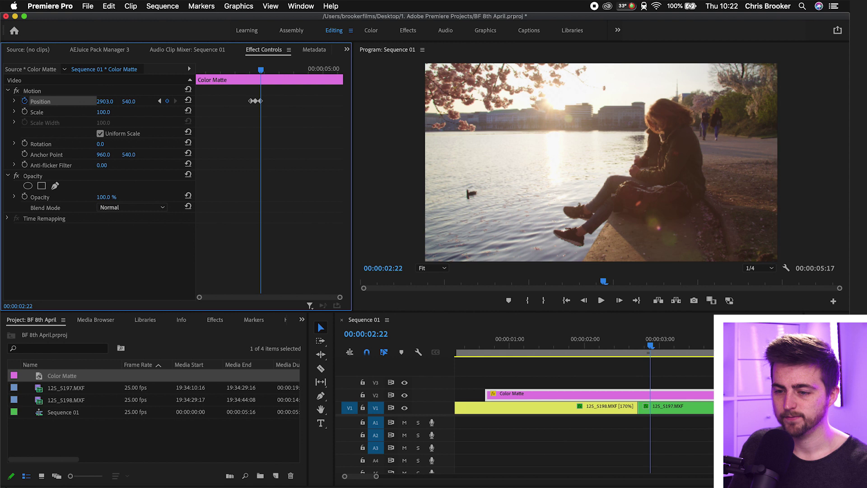
Play back the cyan matte's sliding wipe across the cut
click(242, 69)
key(space)
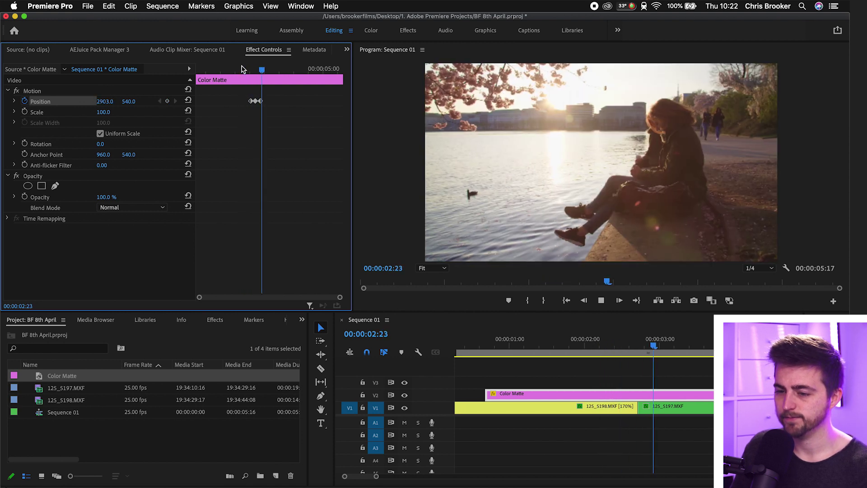
click(241, 69)
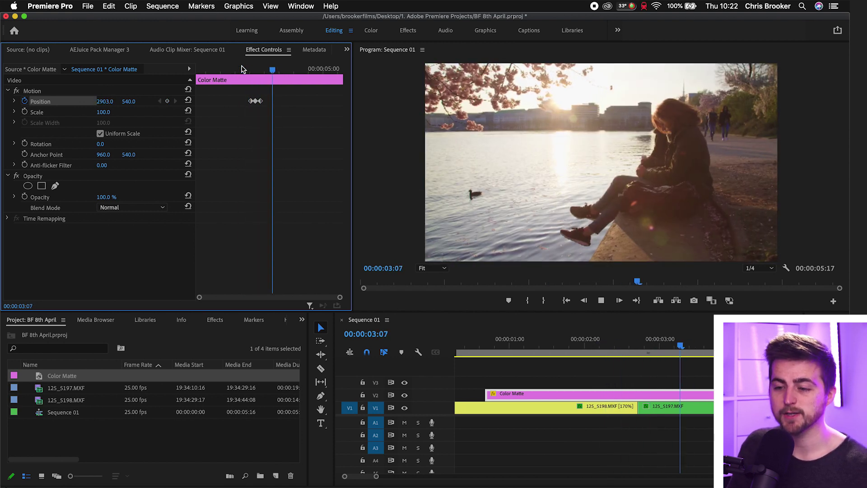
click(241, 69)
Move the first Position keyframe earlier and the last later, then replay the revised slide
key(equal)
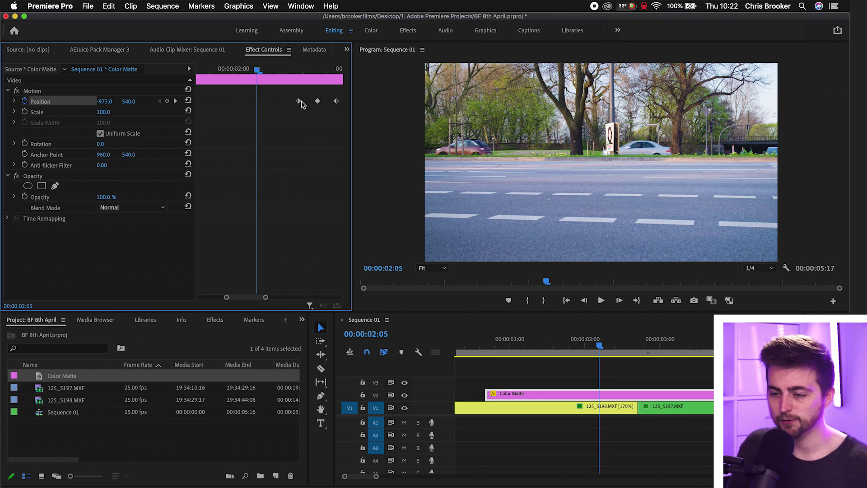
drag(298, 101, 285, 102)
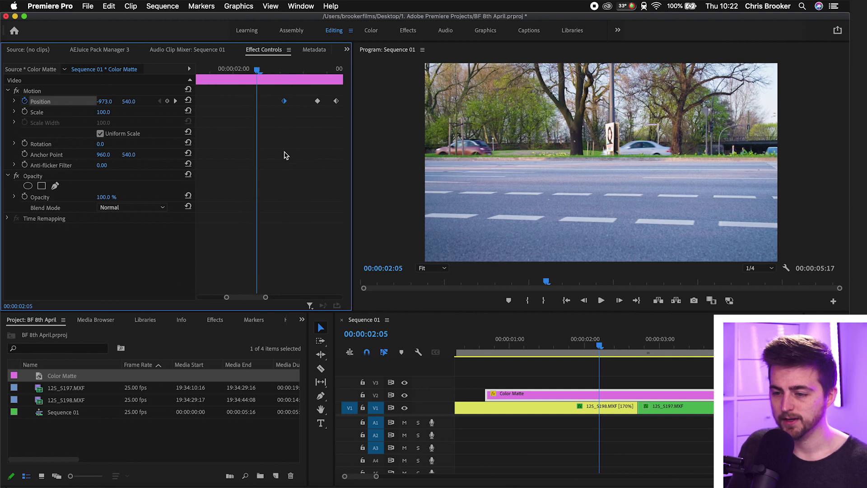
click(335, 65)
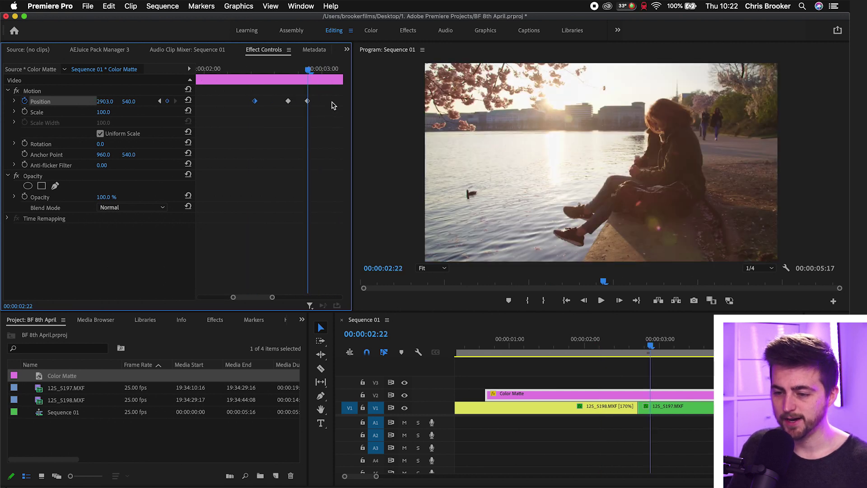
click(309, 101)
drag(309, 101, 321, 101)
click(233, 70)
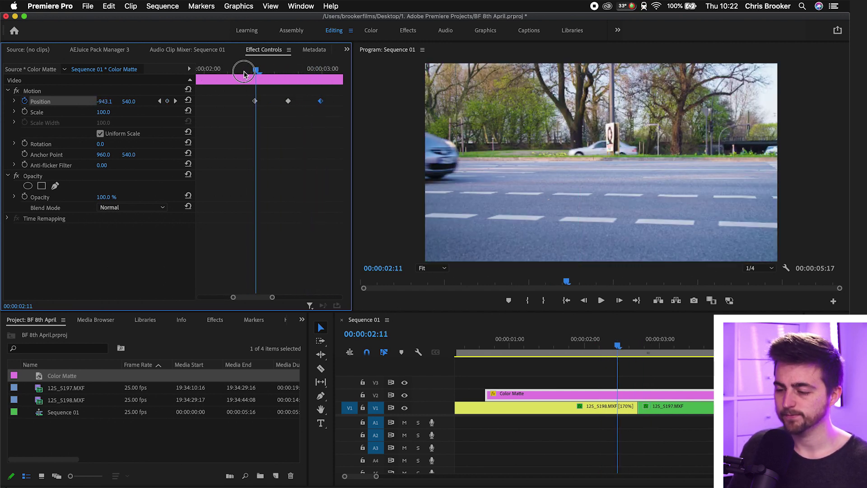
key(space)
click(233, 70)
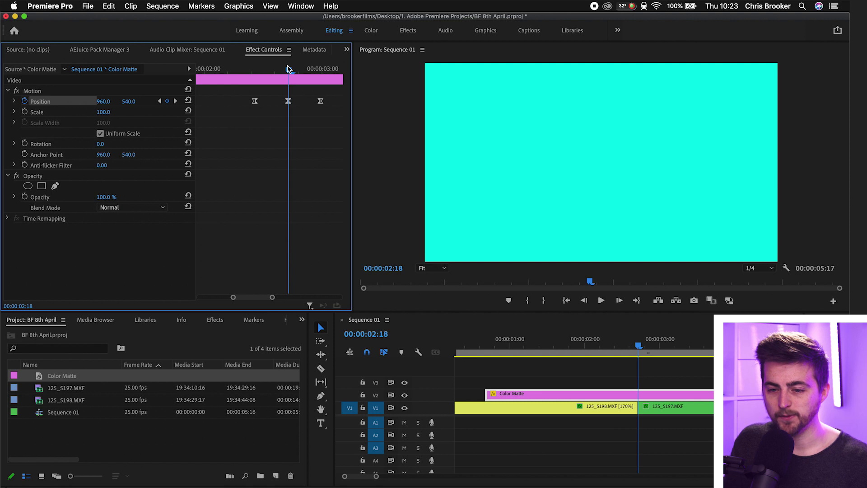
Delete the matte's Position keyframes and move its Anchor Point to -25, 1116
click(25, 102)
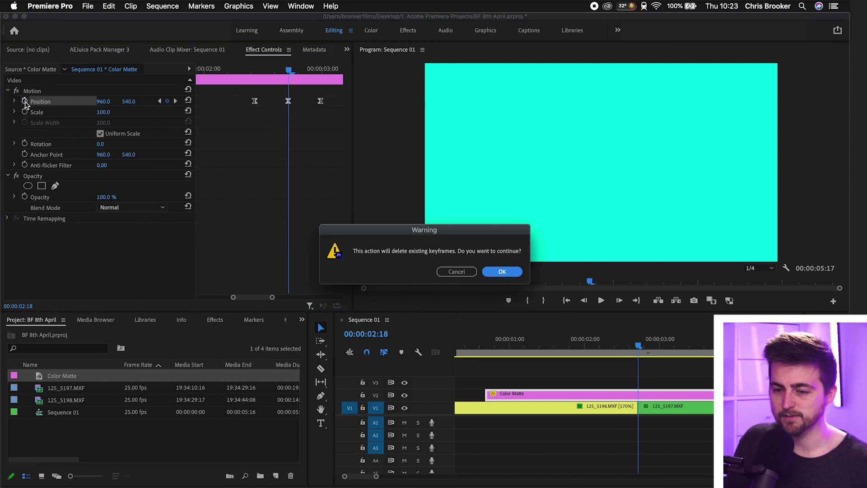
key(Return)
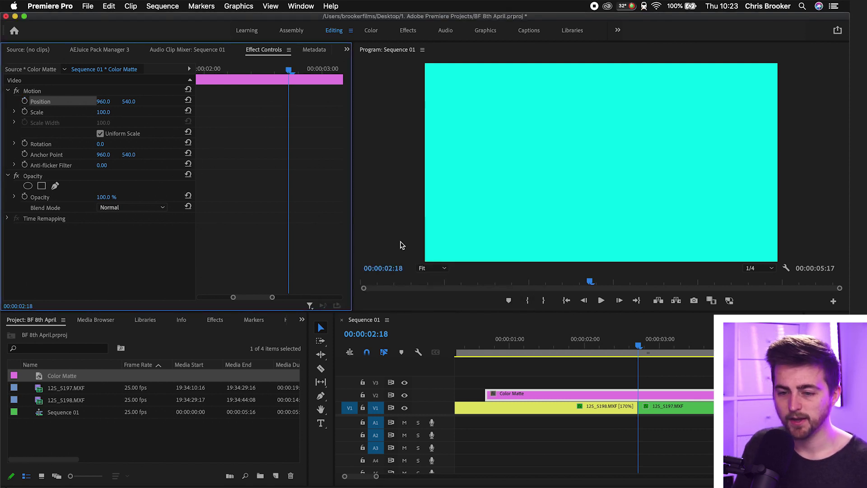
click(45, 158)
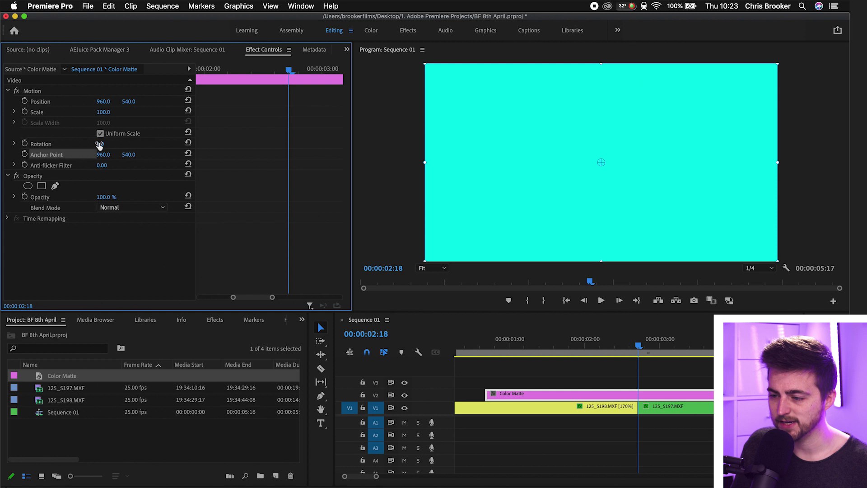
mouse_move(101, 144)
mouse_down()
mouse_move(90, 144)
mouse_move(108, 144)
mouse_up()
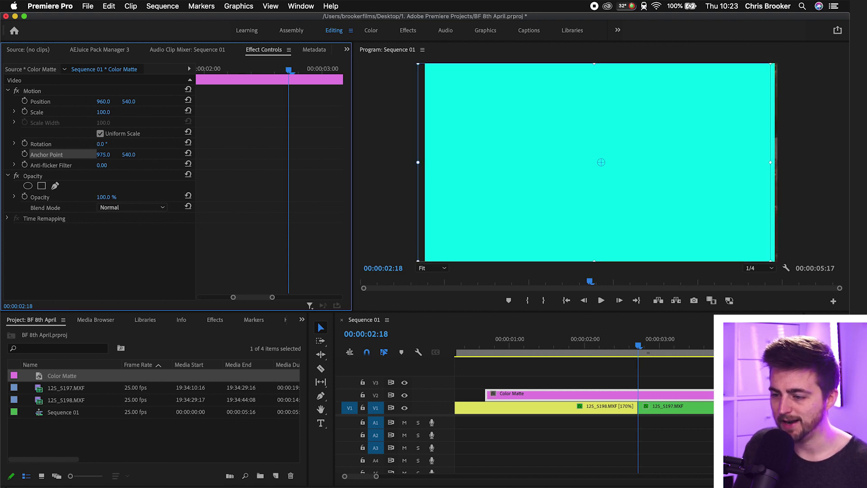
mouse_move(102, 155)
mouse_down()
mouse_move(158, 155)
mouse_move(104, 148)
mouse_move(110, 144)
mouse_up()
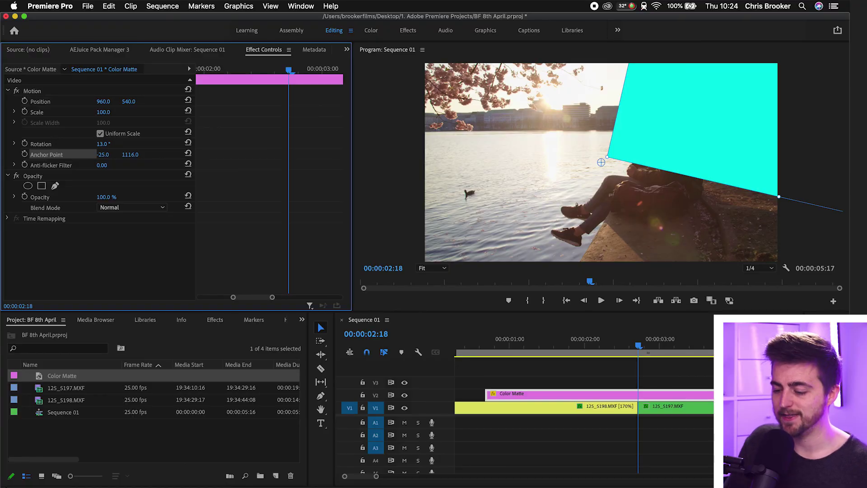
Reset the matte's Rotation to 0
click(103, 144)
text(0)
key(Return)
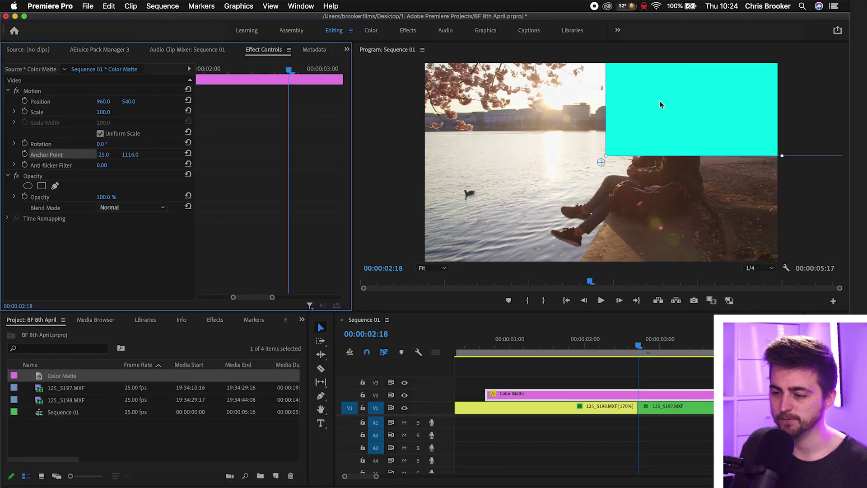
Zoom the Program monitor to 50% and set Anchor Point -230, 1240, Scale 152, Position -558.2, 1458.4
drag(660, 104, 422, 269)
click(422, 270)
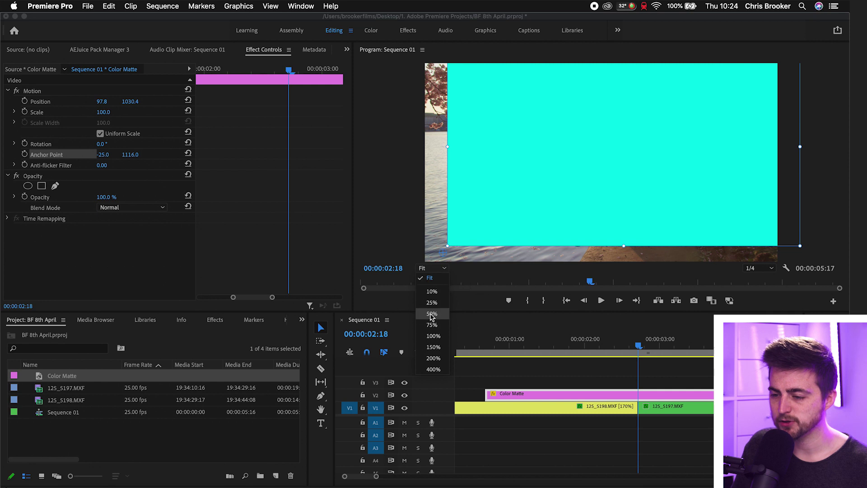
click(431, 318)
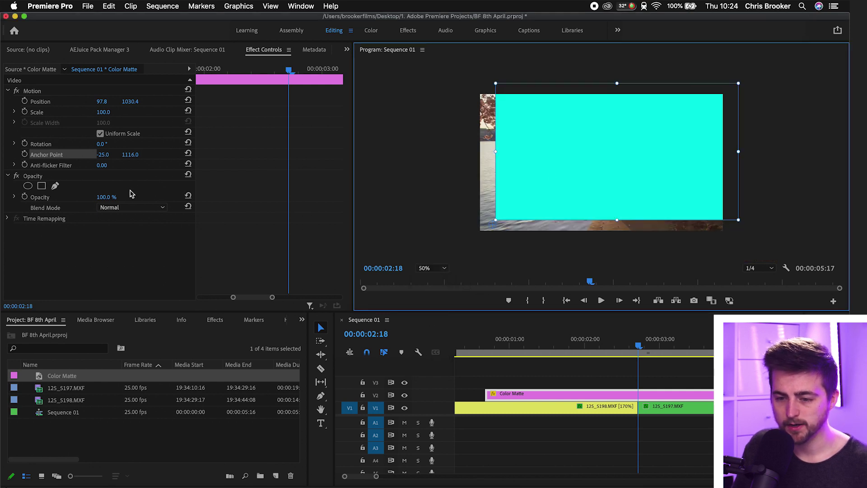
drag(107, 156, 15, 157)
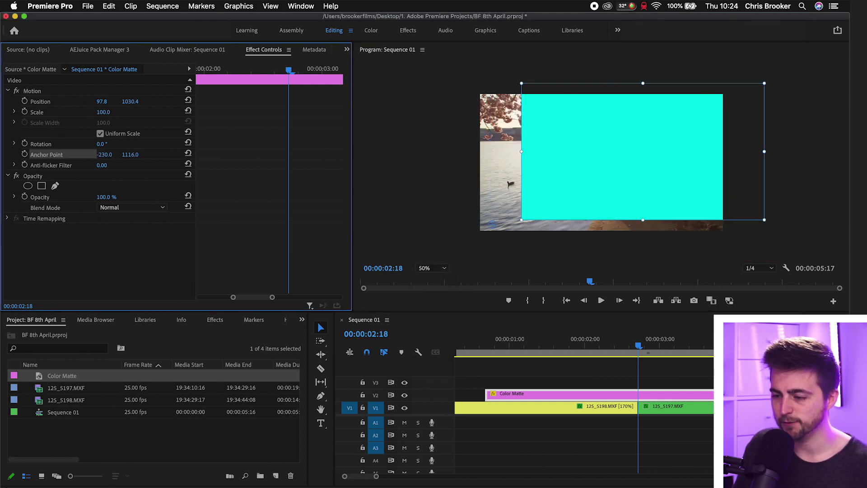
drag(130, 154, 133, 154)
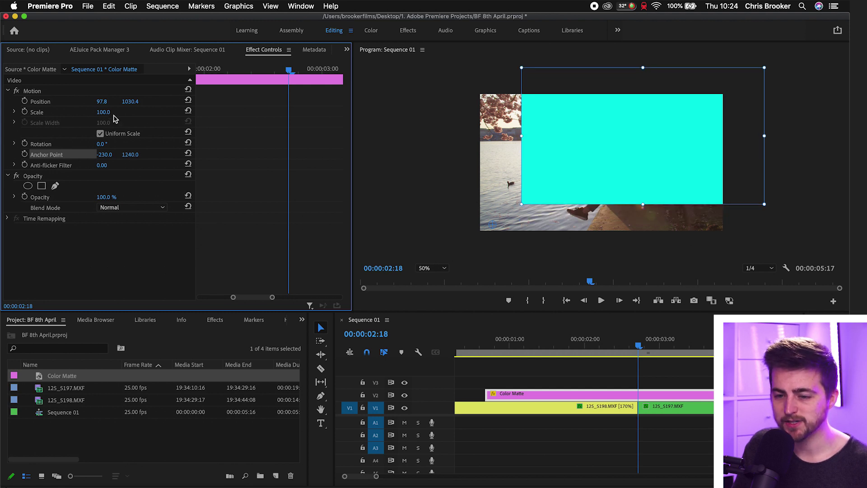
drag(103, 112, 118, 112)
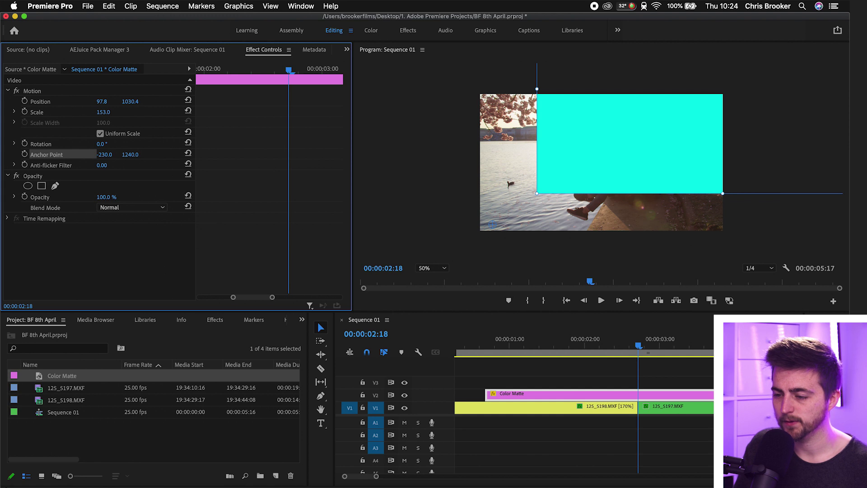
drag(655, 121, 580, 175)
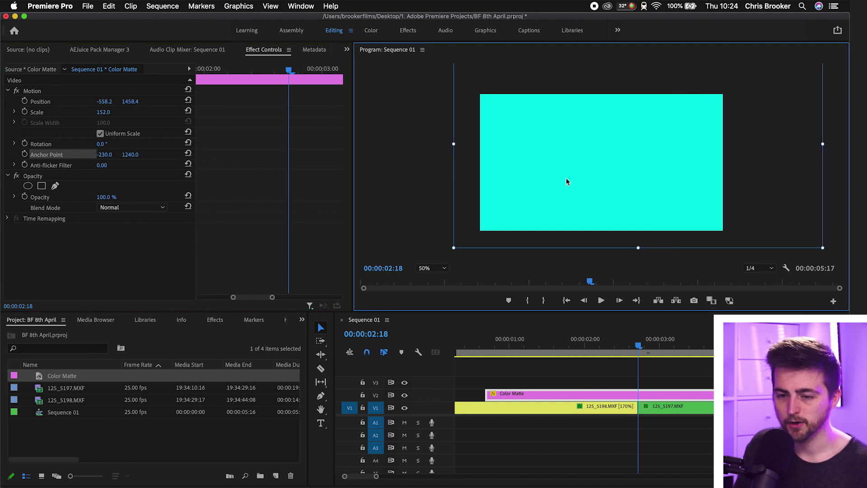
Keyframe the matte's Rotation at 0° at 02:18, -61° at 02:13 and 65° at 02:23
click(25, 144)
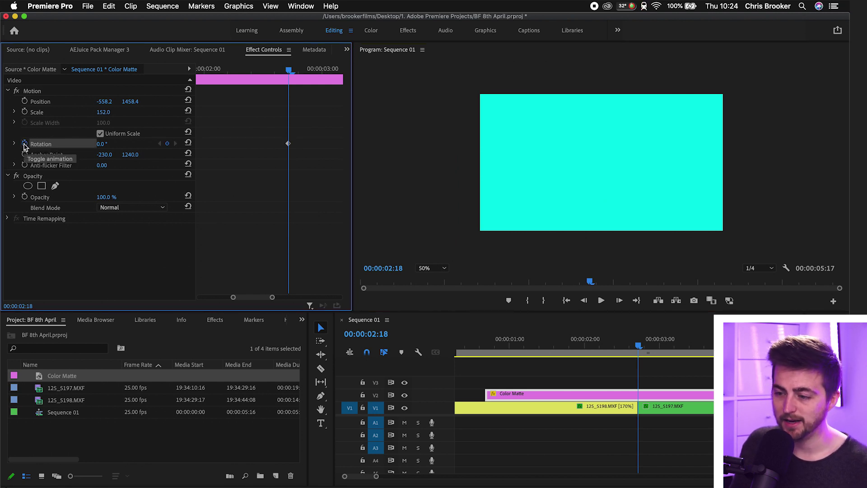
key(Left)
key(Left)
key(Left)
key(Left)
key(Left)
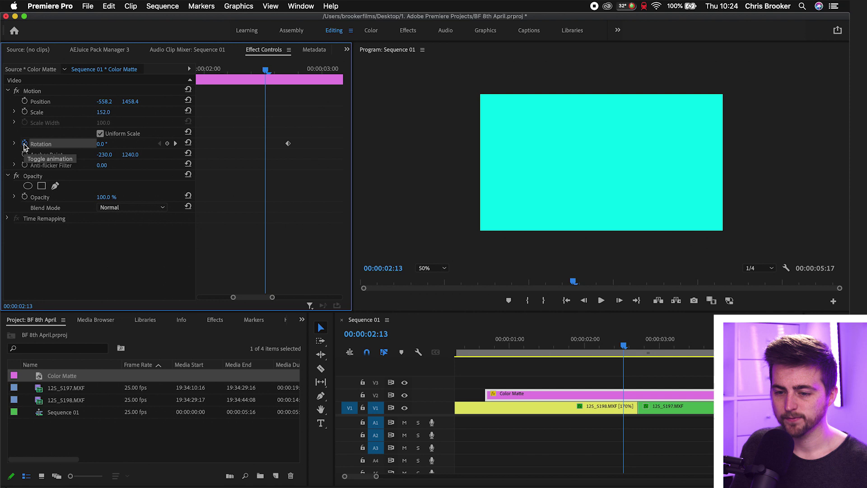
drag(101, 144, 76, 143)
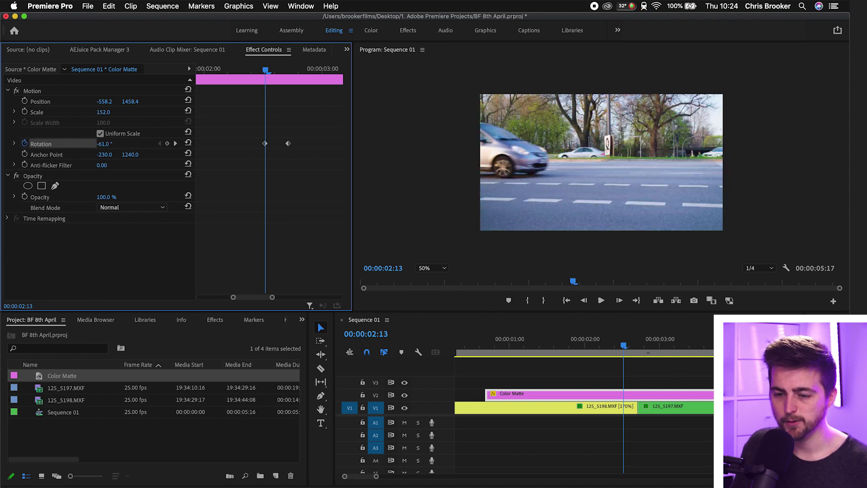
click(289, 71)
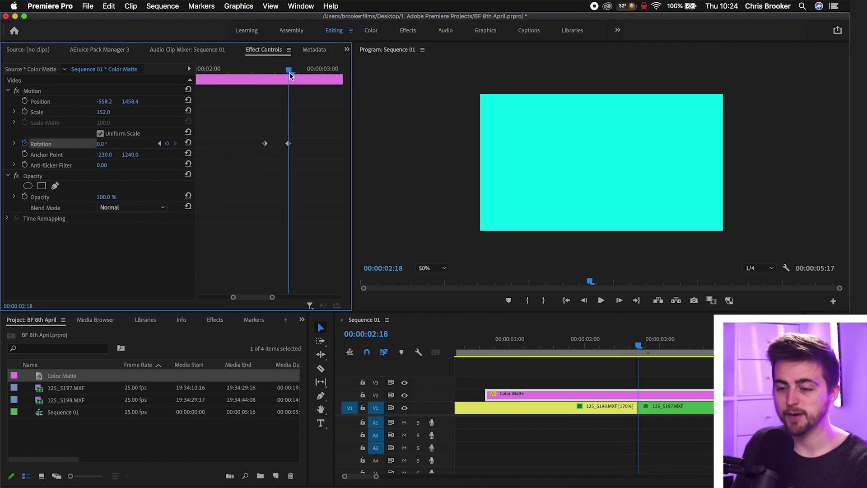
key(Right)
key(Right)
key(Right)
key(Right)
key(Right)
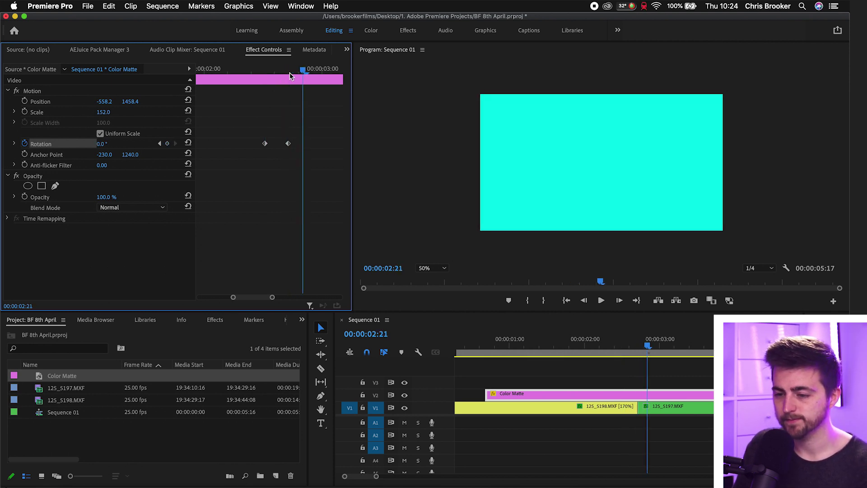
drag(104, 146, 129, 147)
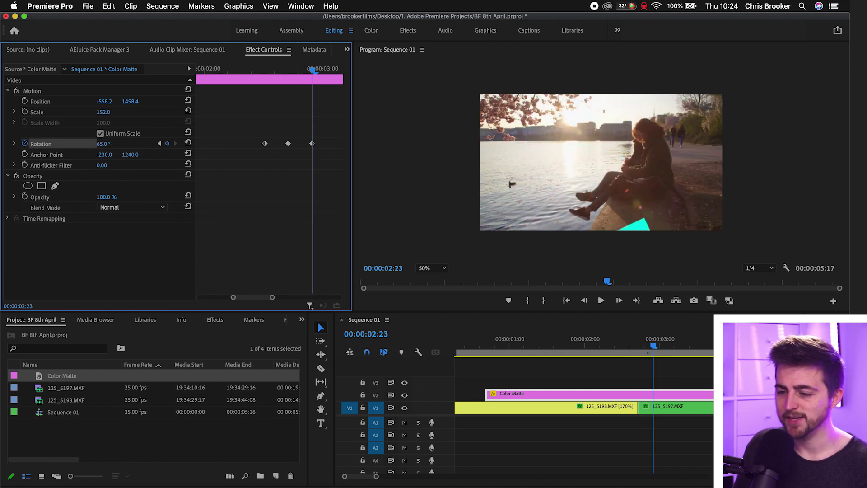
Stretch the matte non-uniformly to height 259 and width 140, scrubbing the sweep to check coverage
click(310, 69)
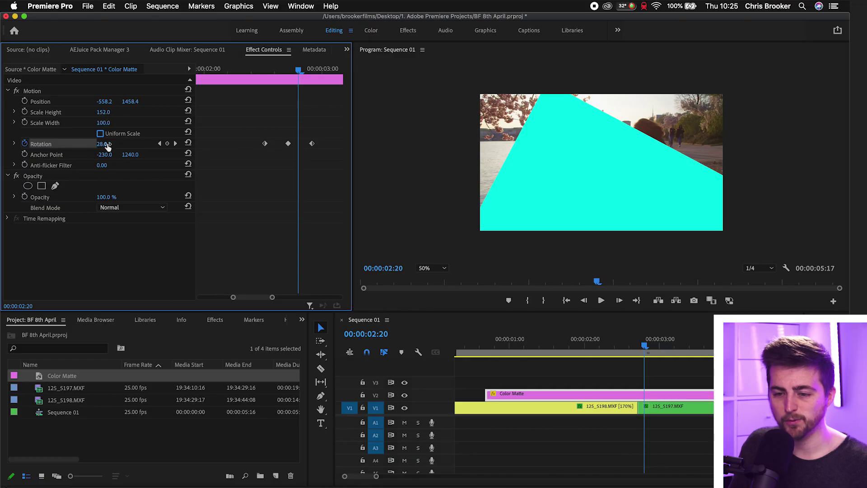
drag(106, 116, 124, 117)
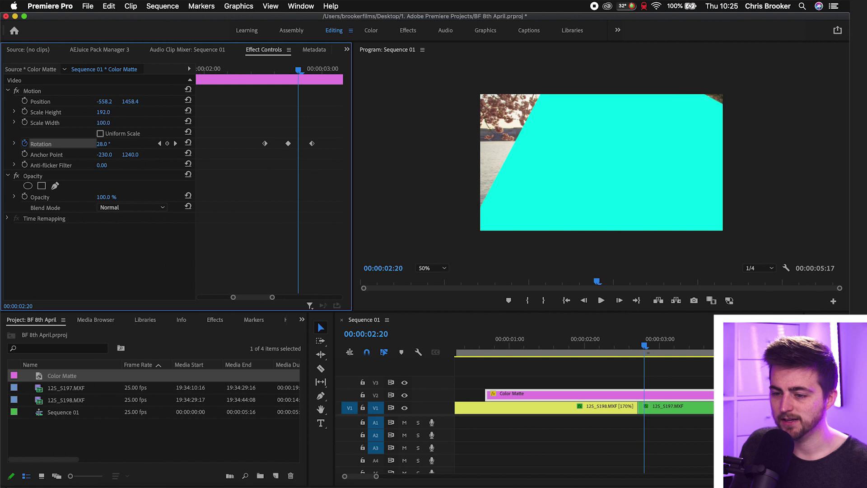
click(306, 71)
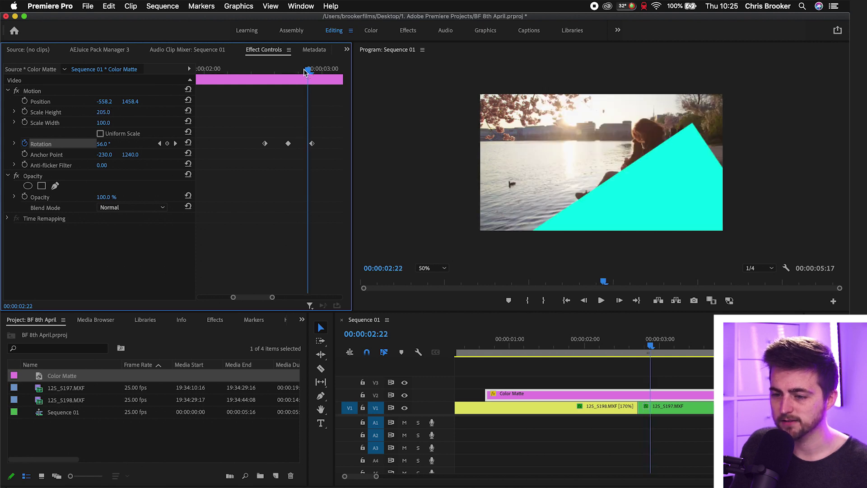
key(Left)
drag(307, 71, 309, 71)
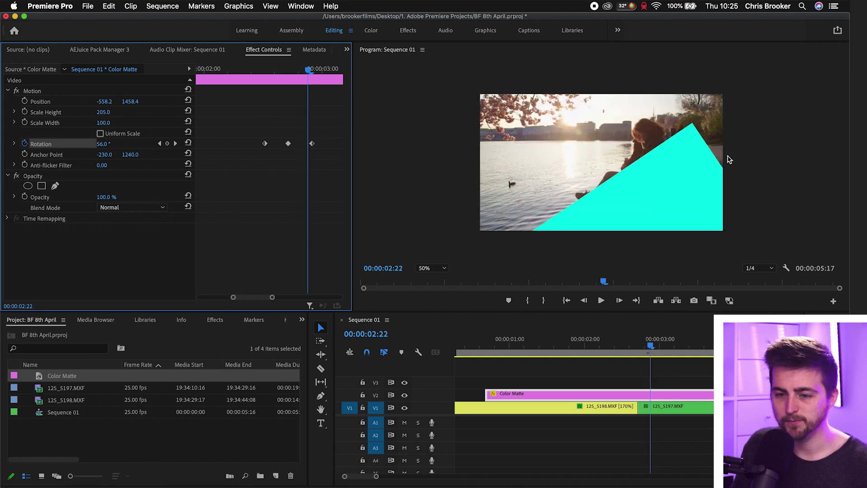
drag(103, 112, 106, 112)
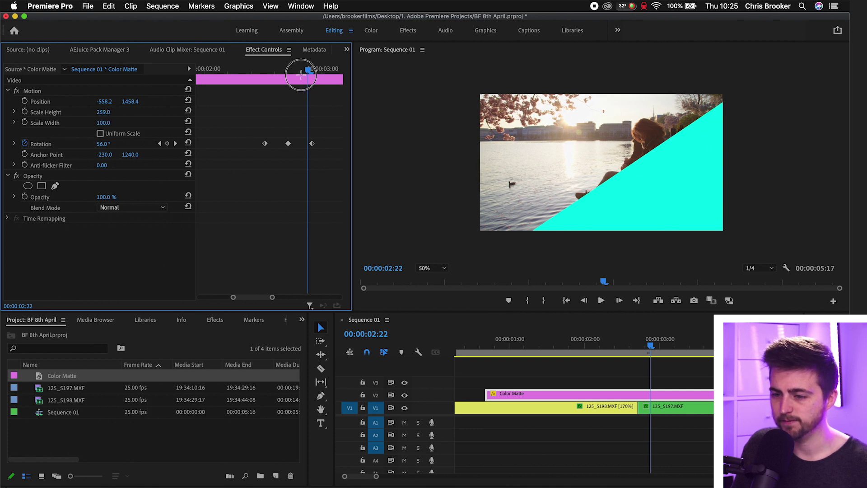
drag(283, 75, 285, 74)
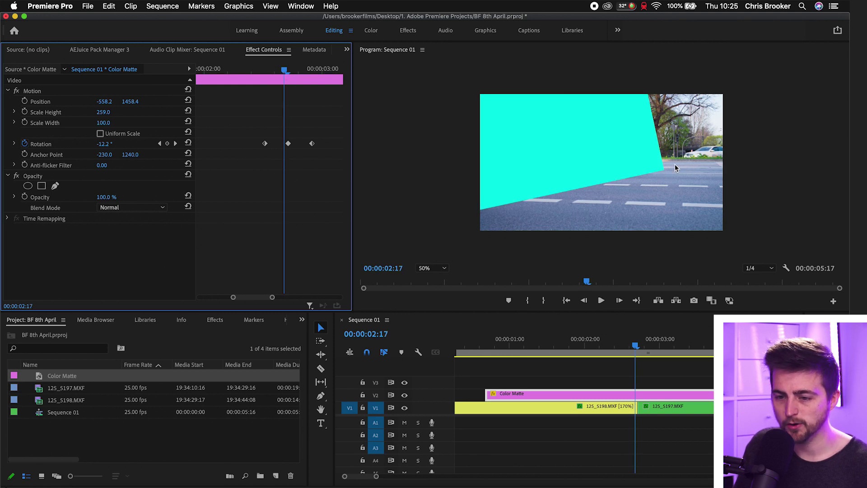
drag(103, 124, 121, 124)
drag(283, 71, 314, 69)
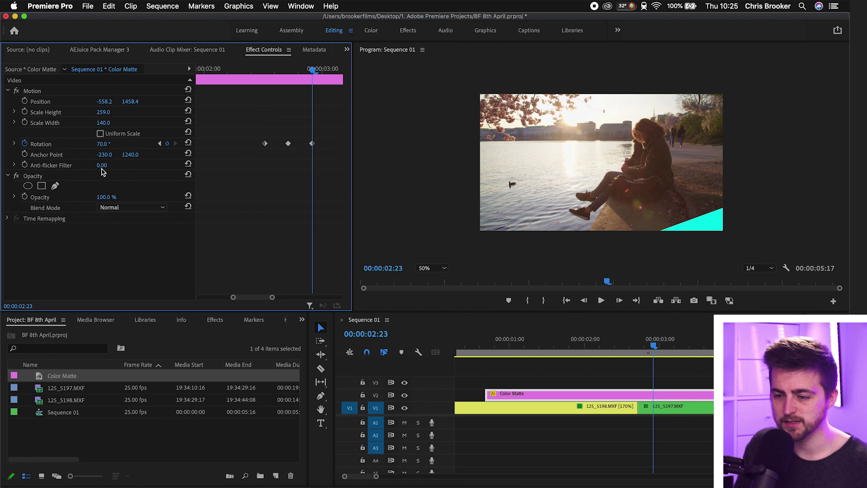
Raise the final Rotation keyframe to 79° and preview the lengthened sweep
drag(102, 144, 108, 144)
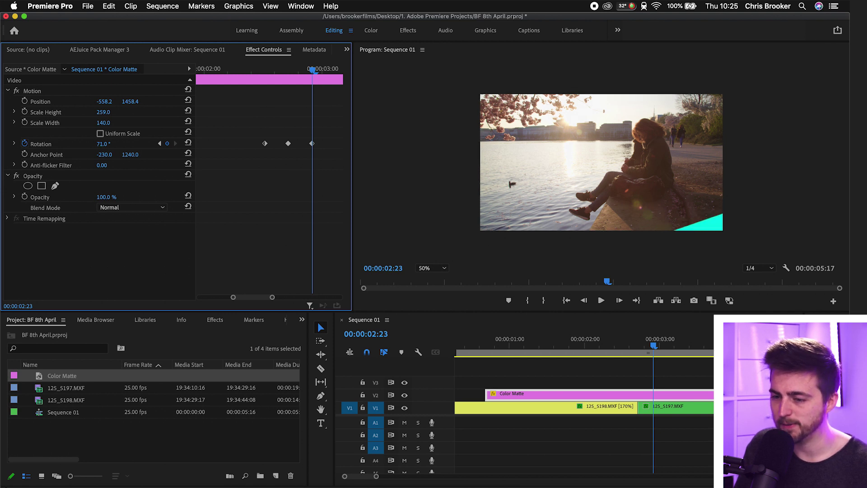
drag(311, 69, 240, 70)
key(space)
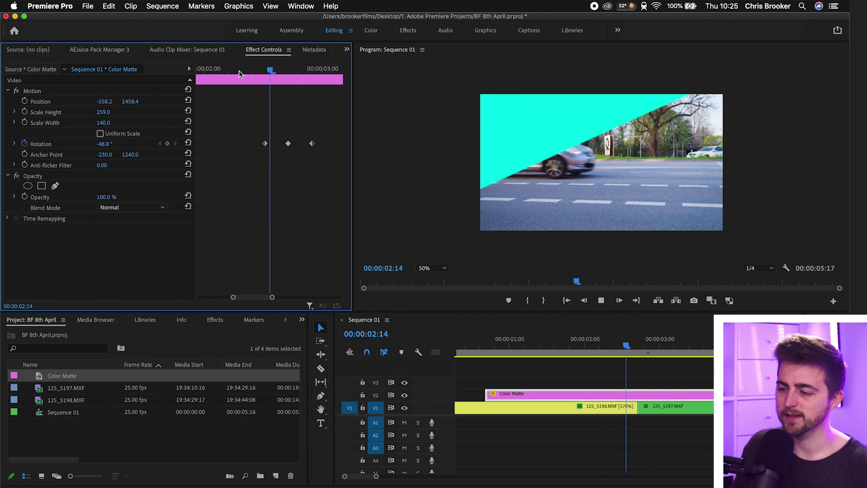
key(space)
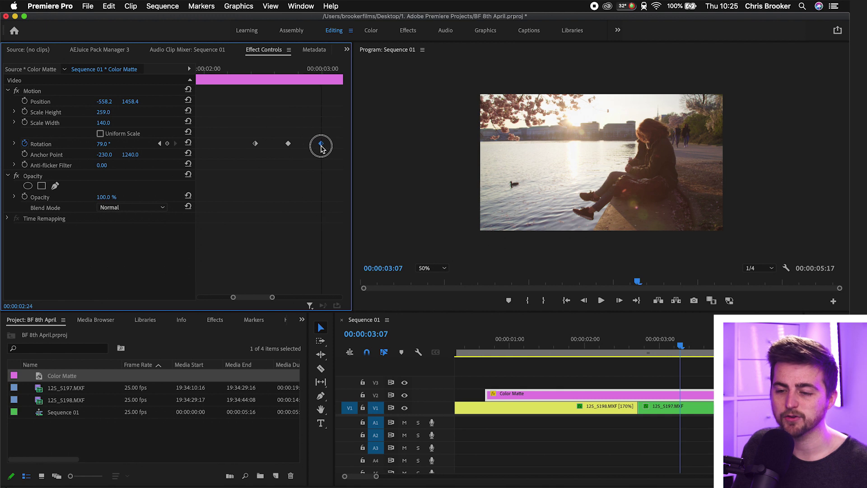
click(239, 69)
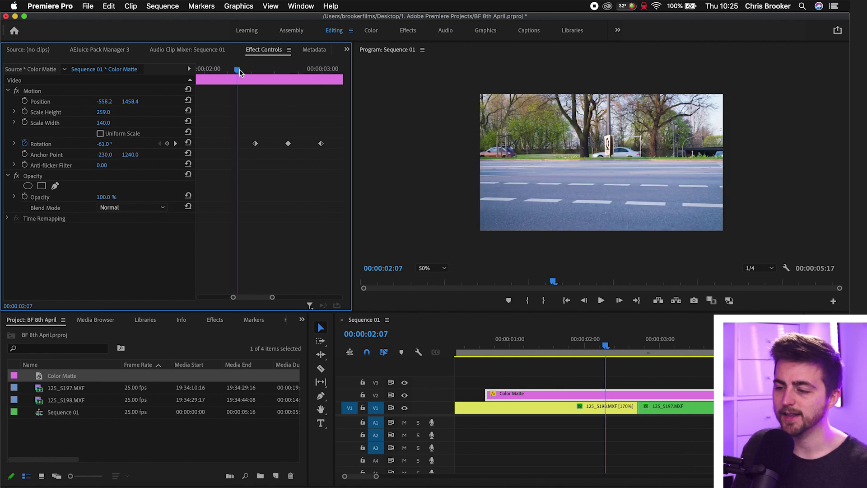
key(space)
drag(239, 69, 291, 75)
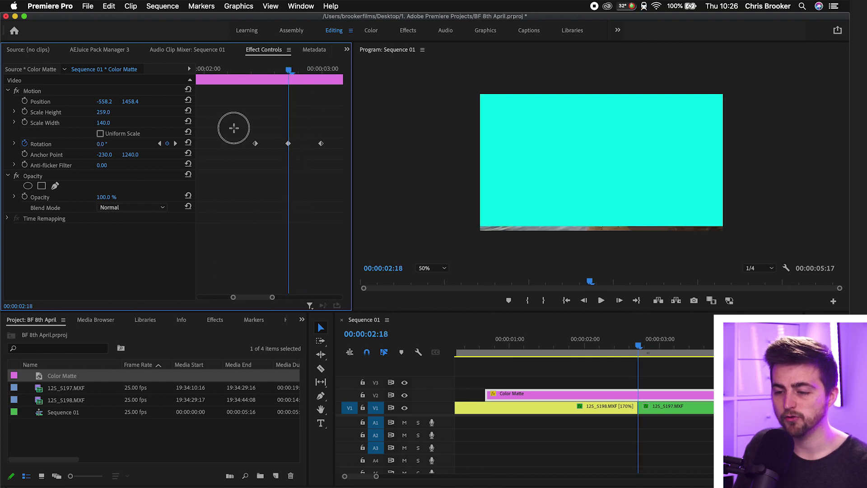
Apply Ease In to the matte's Rotation keyframes and preview the smoothed sweep
right_click(255, 145)
click(278, 284)
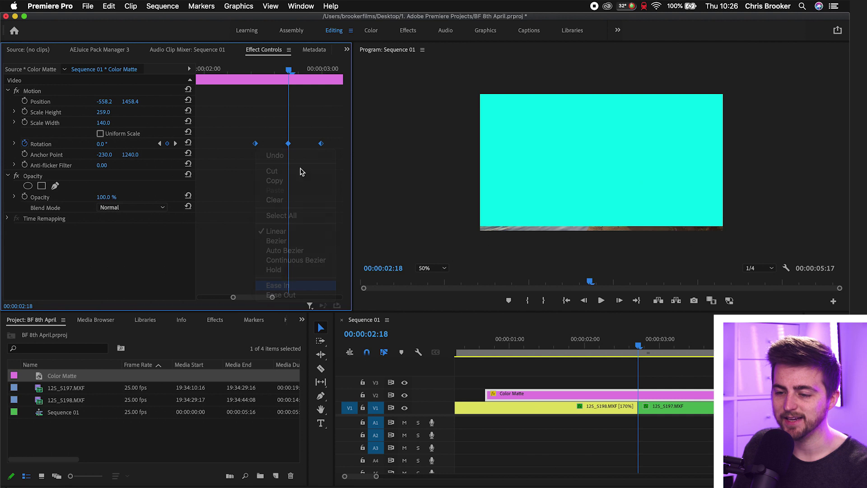
click(235, 61)
key(space)
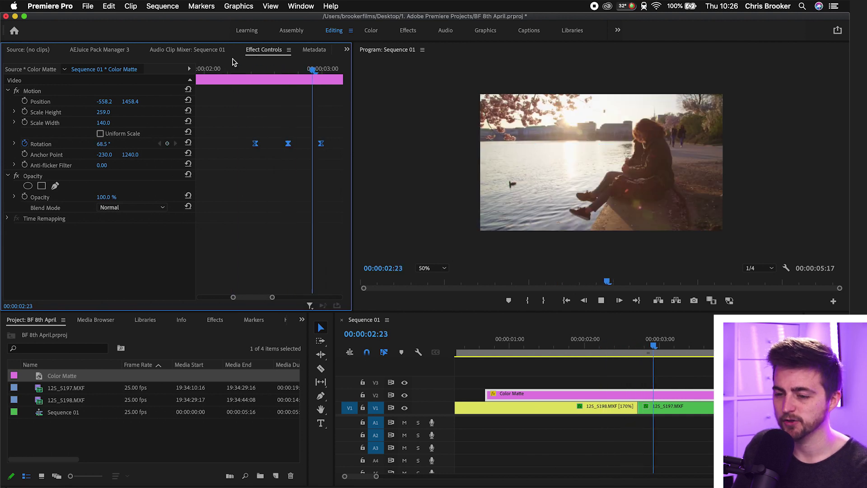
key(space)
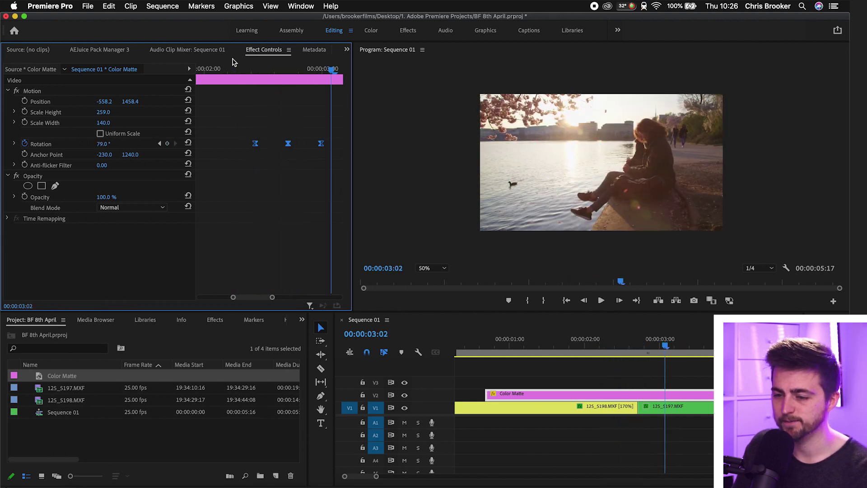
mouse_move(297, 68)
mouse_down()
mouse_move(308, 68)
mouse_move(284, 69)
mouse_move(293, 71)
mouse_up()
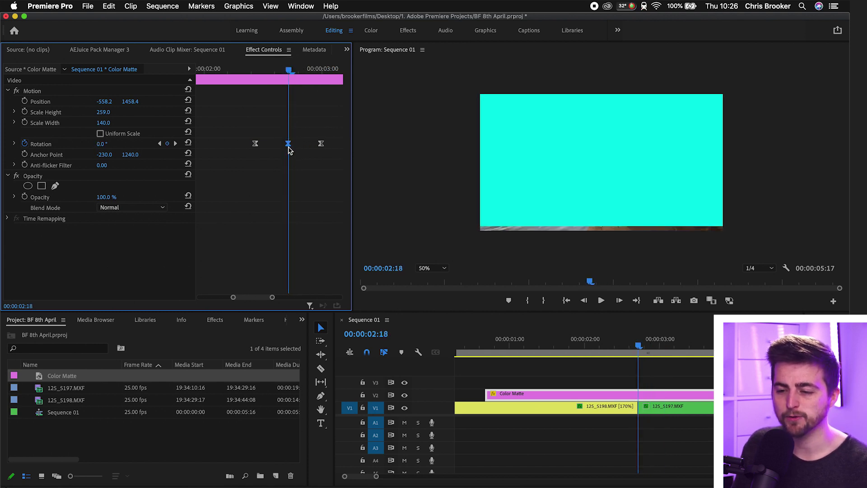
drag(307, 74, 277, 73)
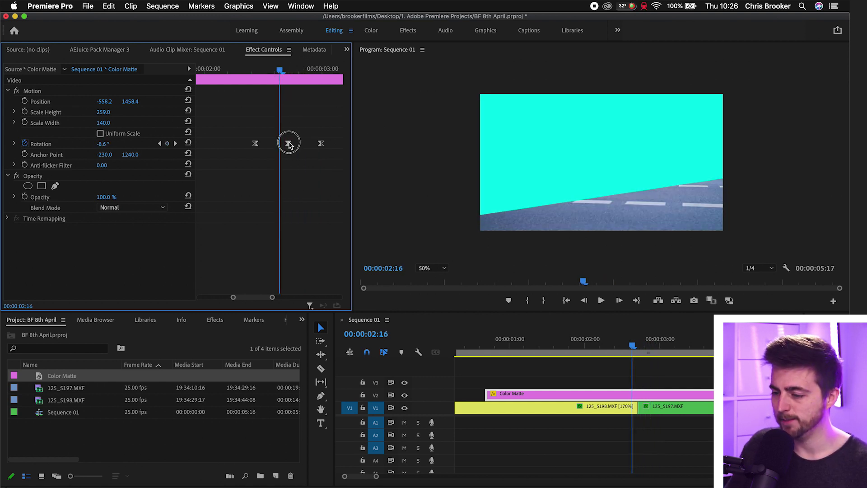
Delete the middle Rotation keyframe and step to 02:16, where the matte covers the frame at 3.5°
key(Delete)
key(Right)
key(Right)
key(Right)
key(Right)
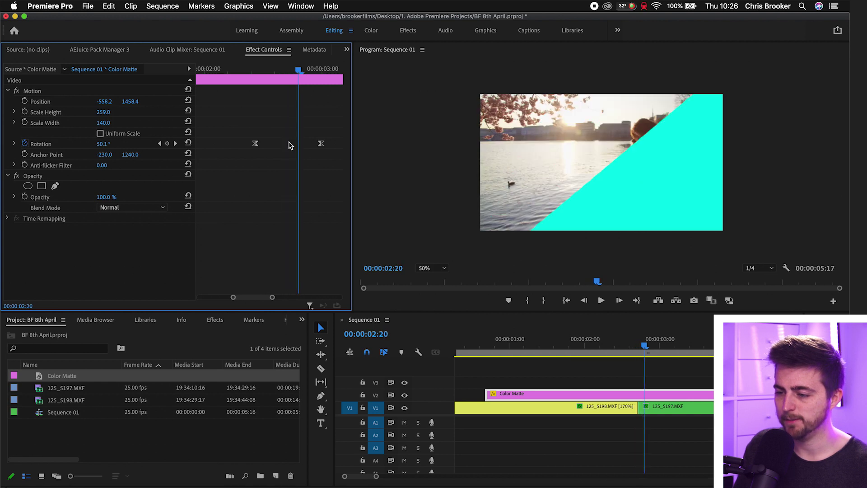
key(Left)
key(Left)
key(Left)
key(Left)
key(Left)
key(Left)
key(Left)
key(Left)
key(Left)
key(Right)
key(Right)
key(Right)
key(Right)
key(Right)
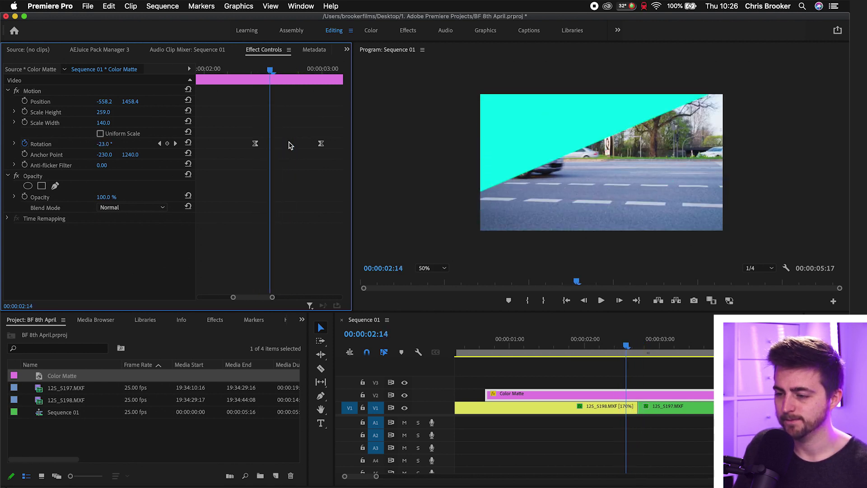
key(Right)
key(Right)
key(Right)
key(Right)
key(Right)
key(Left)
key(Left)
key(Left)
key(Left)
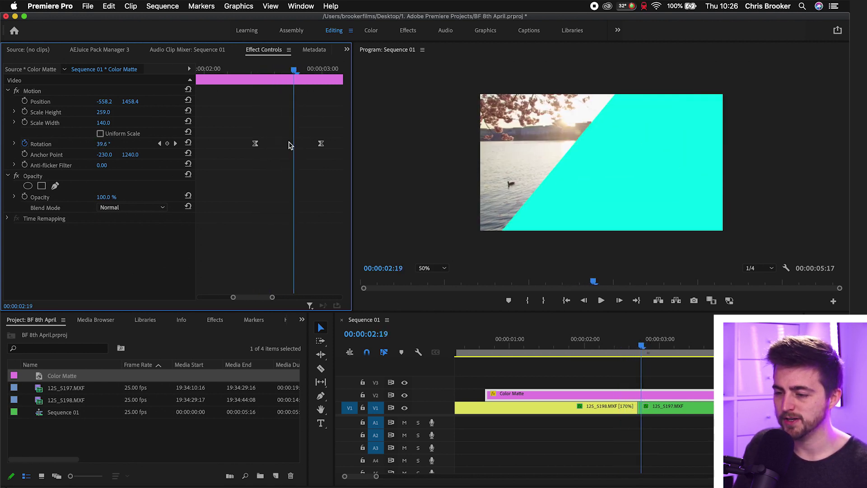
key(Left)
key(Right)
key(Right)
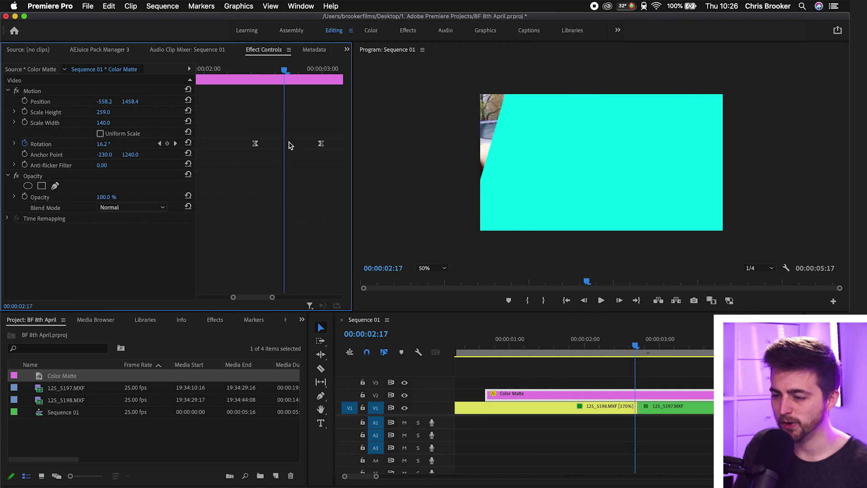
key(Left)
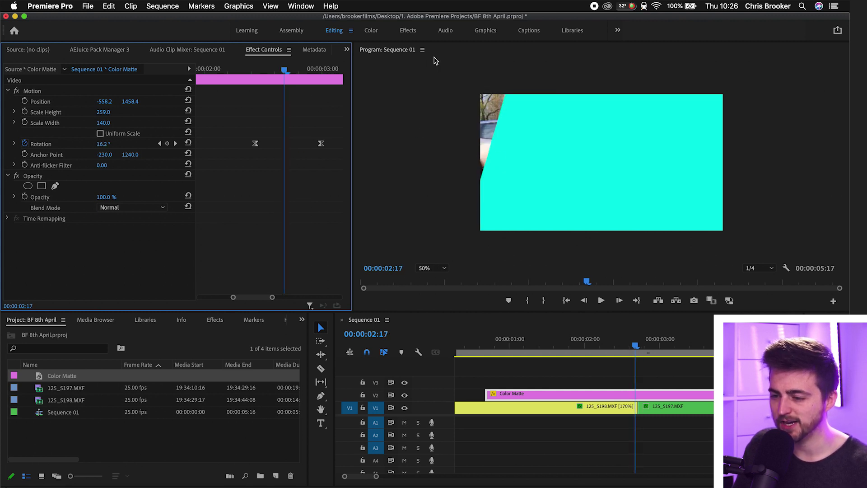
key(Right)
key(Left)
key(Left)
key(Left)
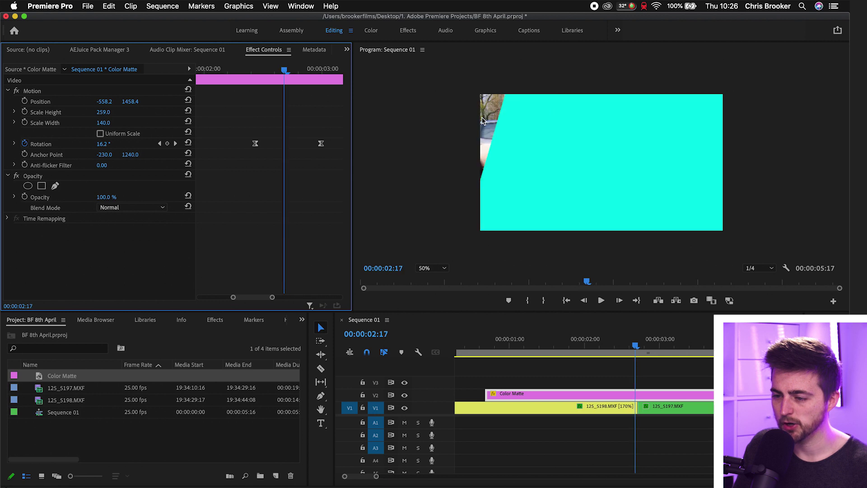
key(Right)
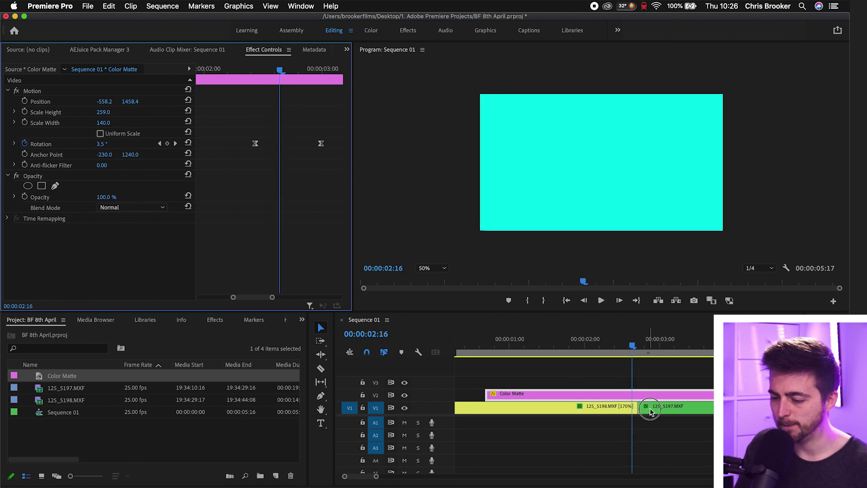
Slide 125_5197.MXF left to start at 02:16 and replay the transition from 02:00
drag(650, 411, 621, 410)
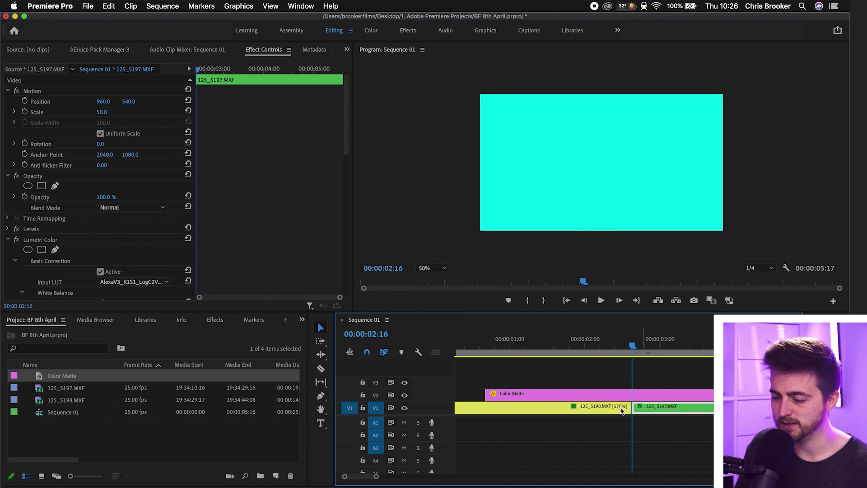
click(589, 344)
key(space)
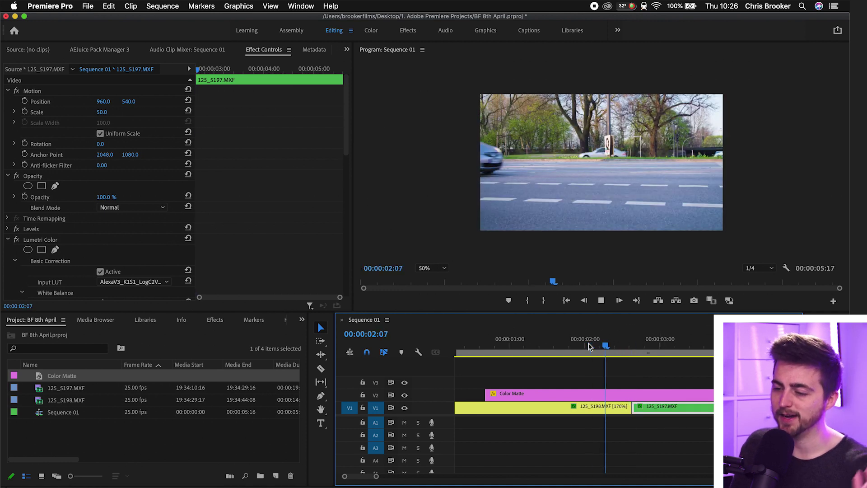
click(589, 344)
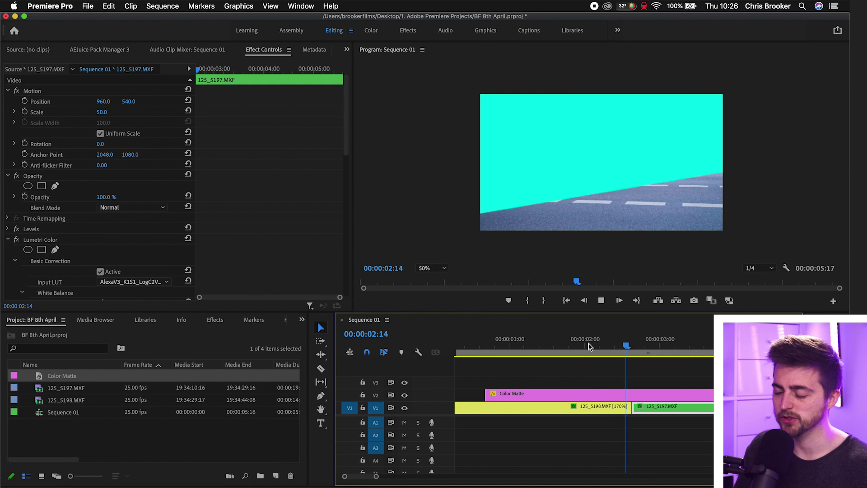
click(589, 344)
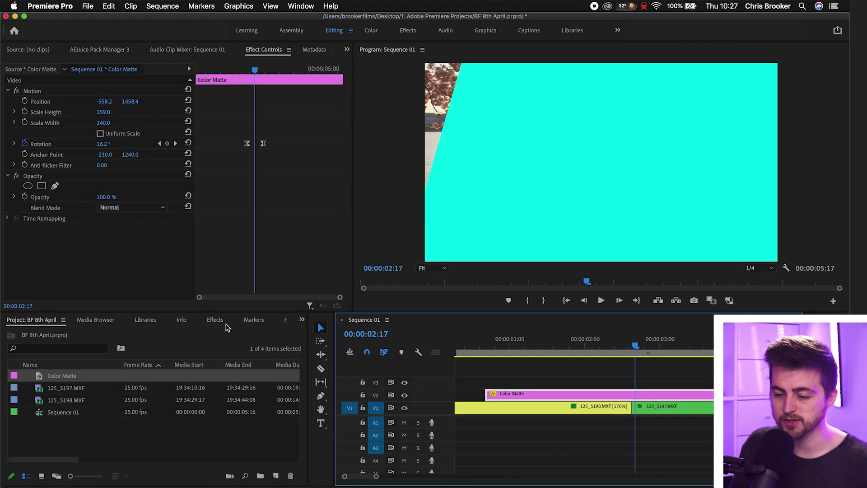
Search 'tint' in Effects and apply the Tint effect to the Color Matte clip
click(220, 325)
click(63, 333)
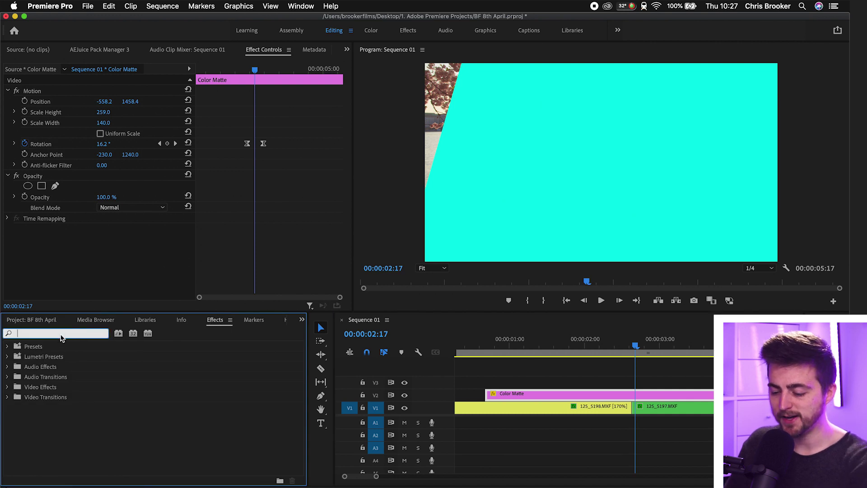
text(tint)
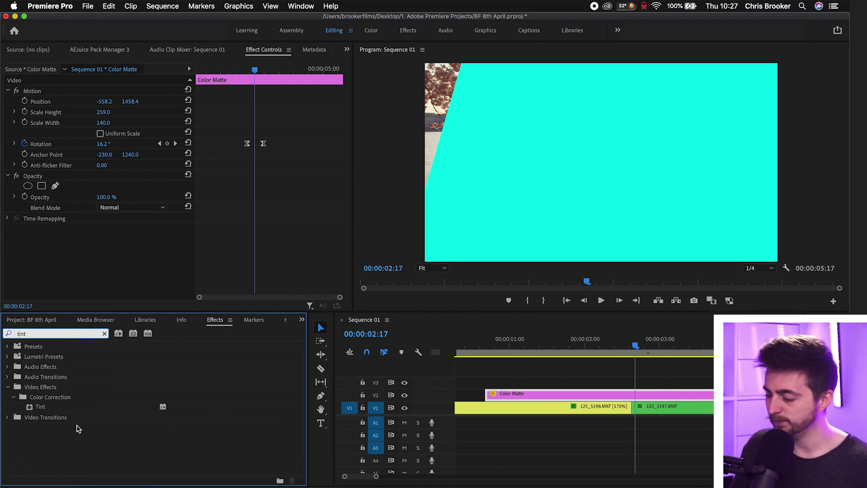
drag(39, 408, 585, 393)
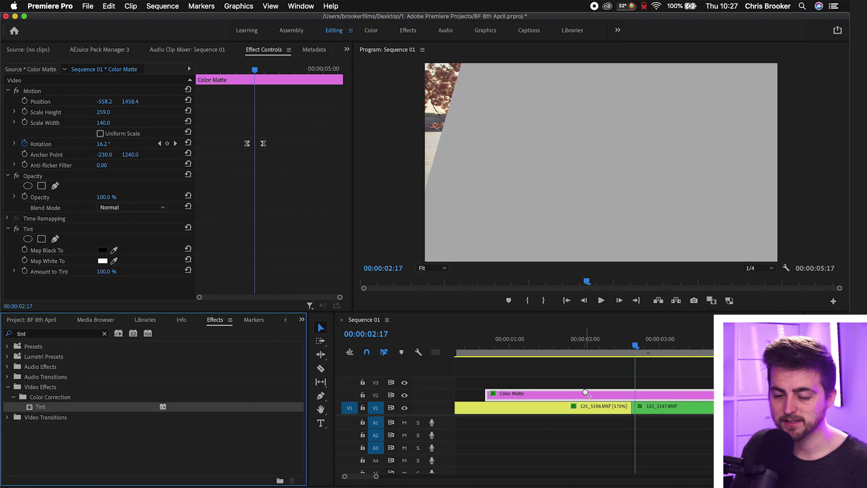
Set Tint's Map Black To colour to bright yellow E7FF08
click(46, 254)
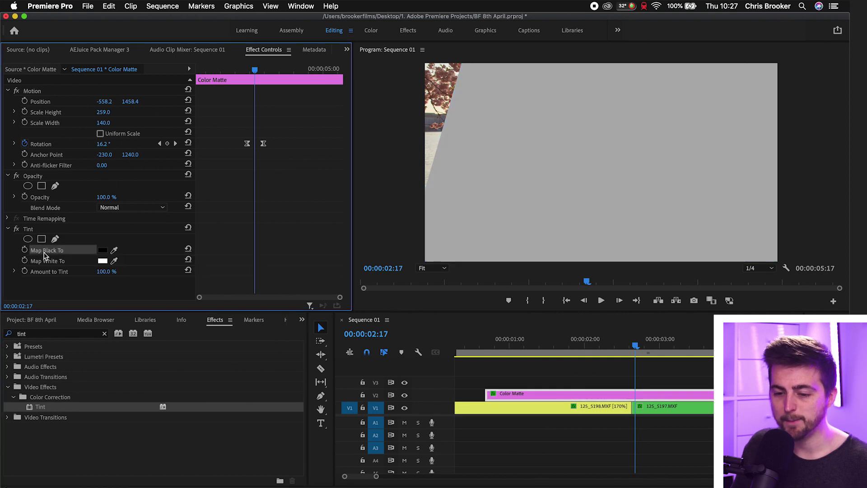
click(102, 251)
drag(443, 205, 443, 217)
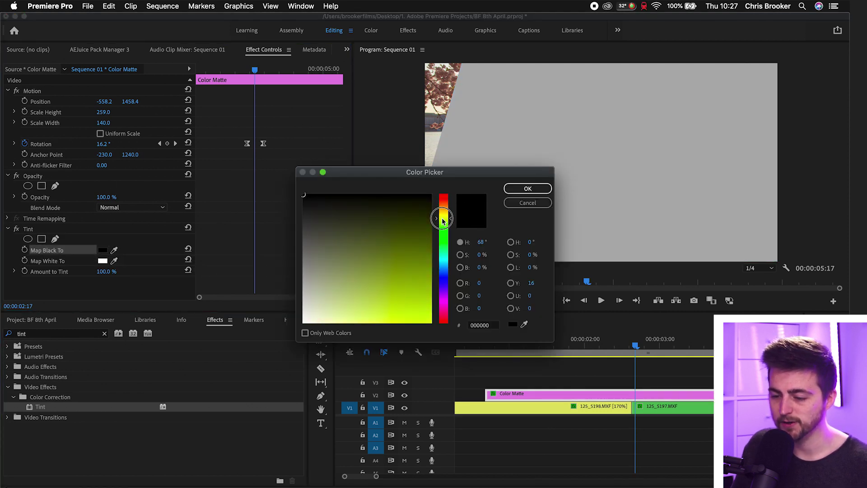
drag(401, 270, 429, 333)
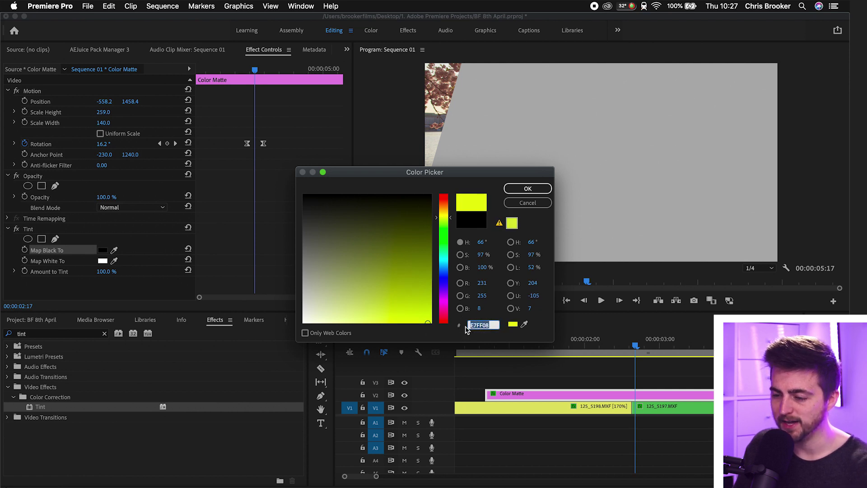
click(527, 188)
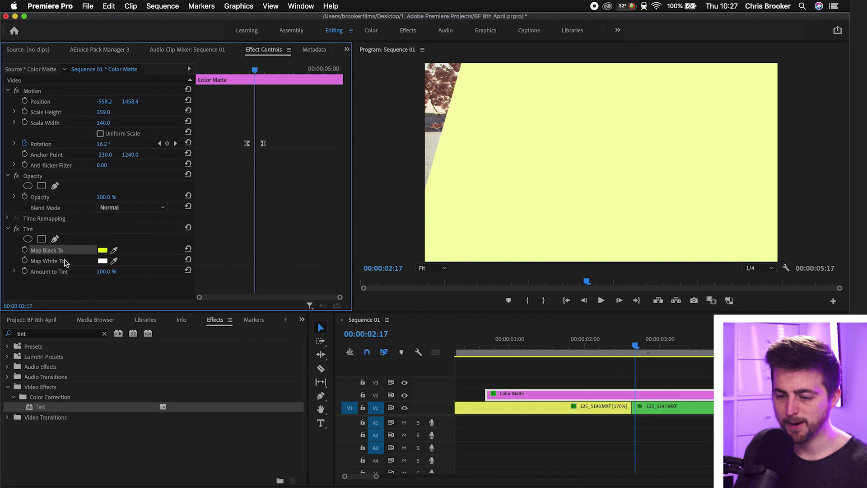
Set Map White To to the same yellow by pasting hex value E7FF08
click(102, 262)
double_click(486, 325)
text(E7FF08)
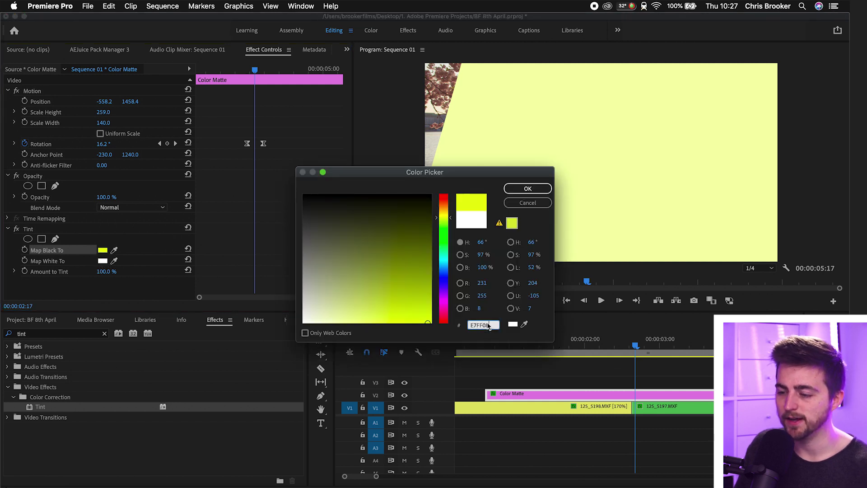
click(547, 189)
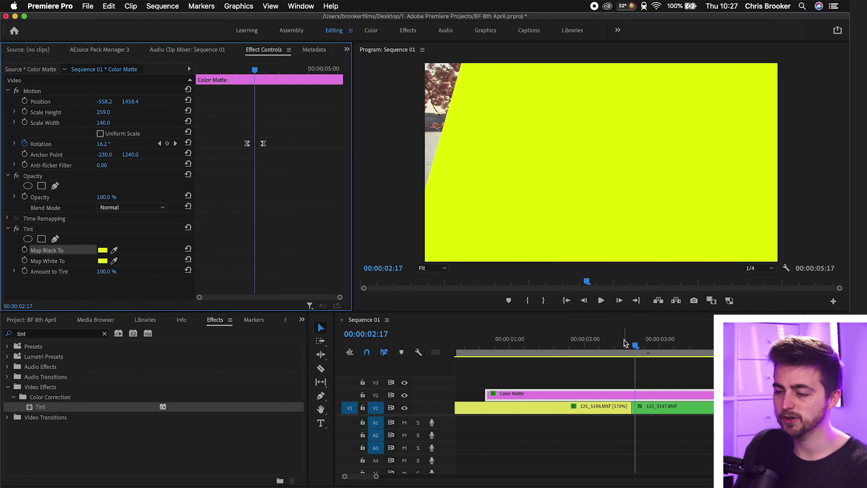
mouse_move(625, 343)
mouse_down()
mouse_move(574, 346)
mouse_move(634, 347)
mouse_up()
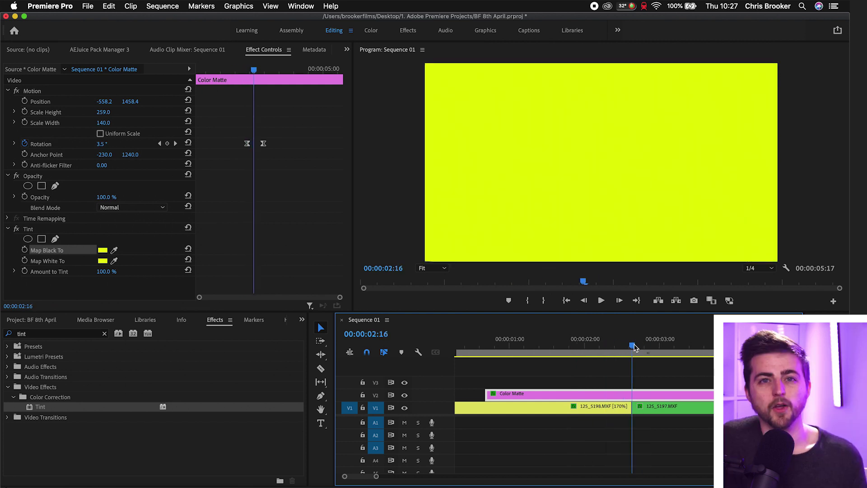